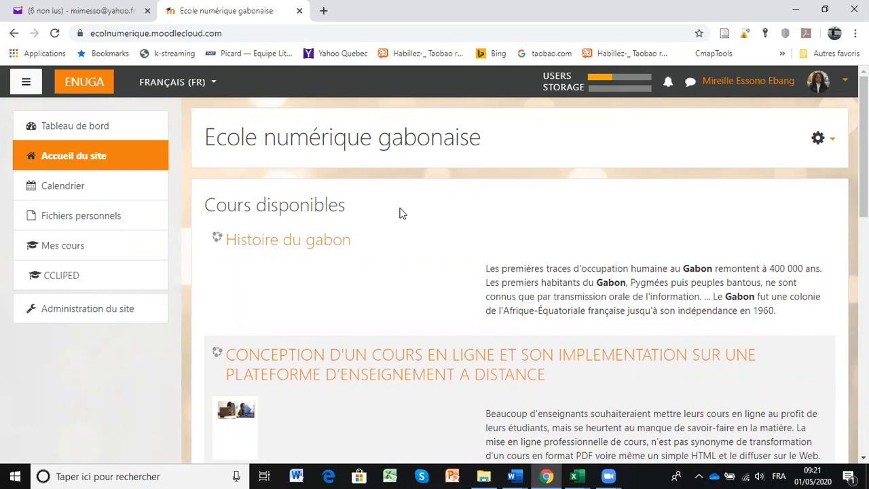
- Open the form for adding a new course from the site administration's course settings
click(106, 313)
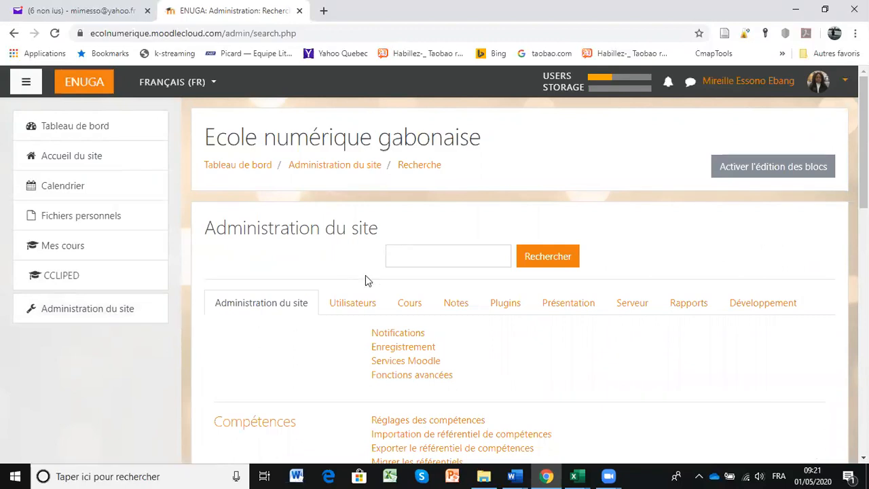
click(415, 306)
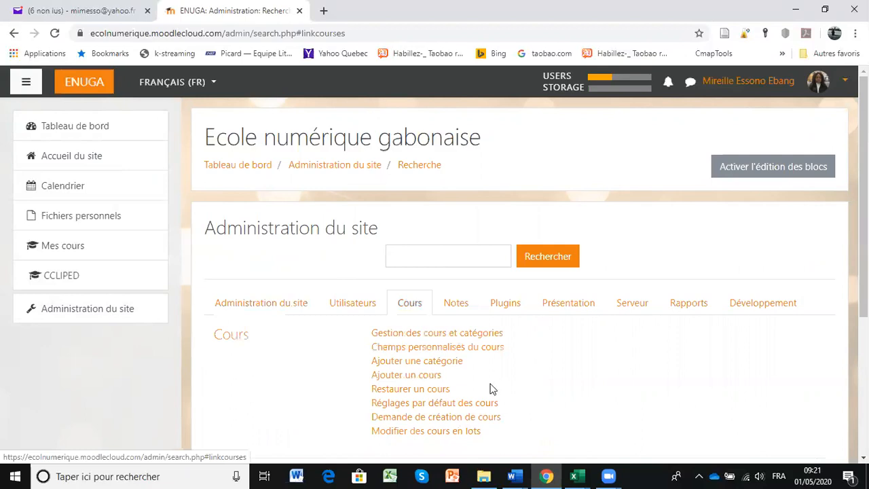
click(429, 378)
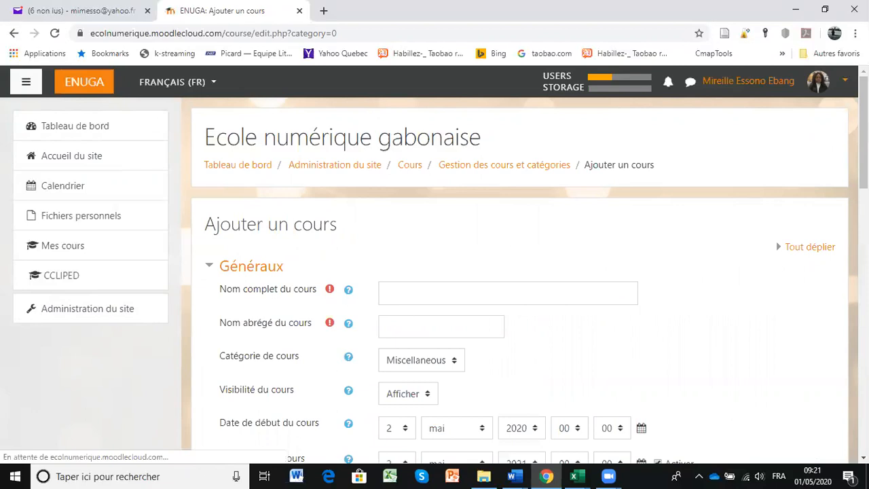
- Enter "Didactique du français" as the course's full name and "DID 1" as its short name
scroll(517, 272, down, 1)
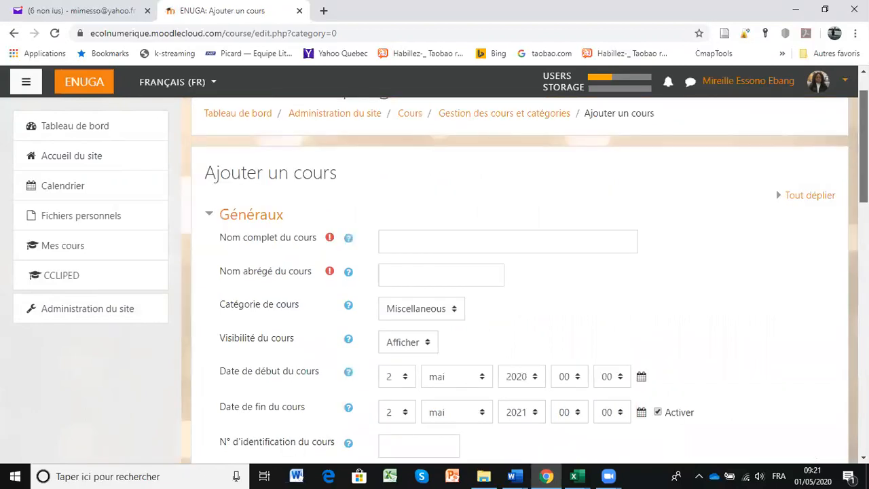
click(385, 248)
text(Didactique)
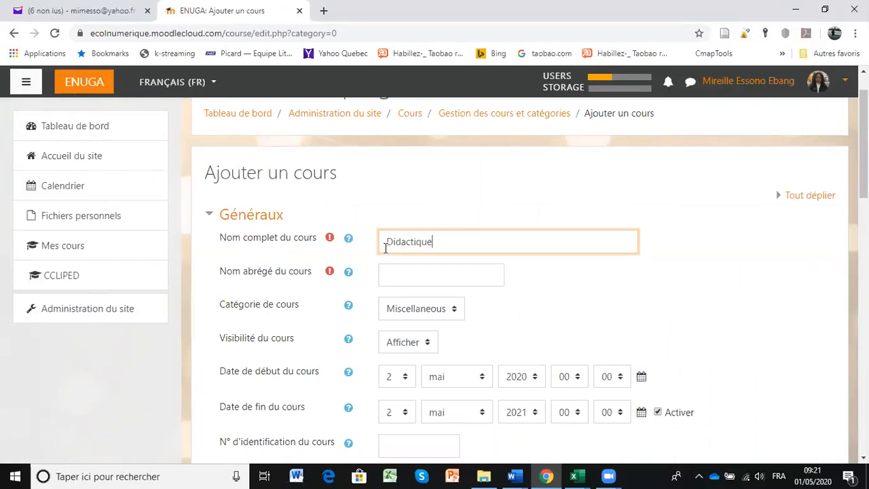
text( du français)
click(392, 281)
text(D)
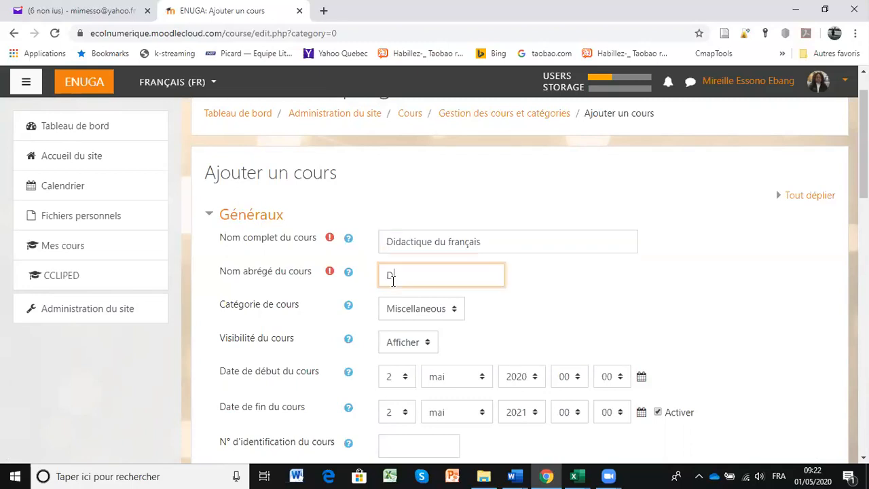
text(ID 1)
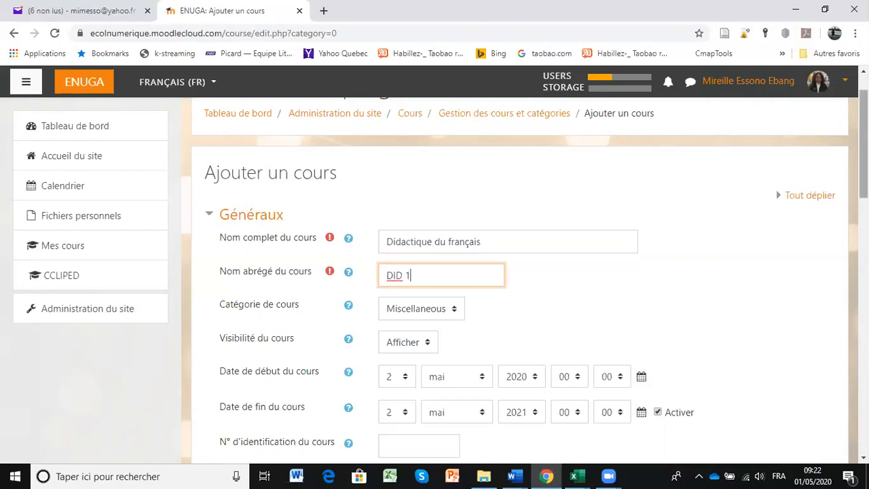
- Check the course category and visibility options, keeping Miscellaneous and Afficher
scroll(730, 206, down, 1)
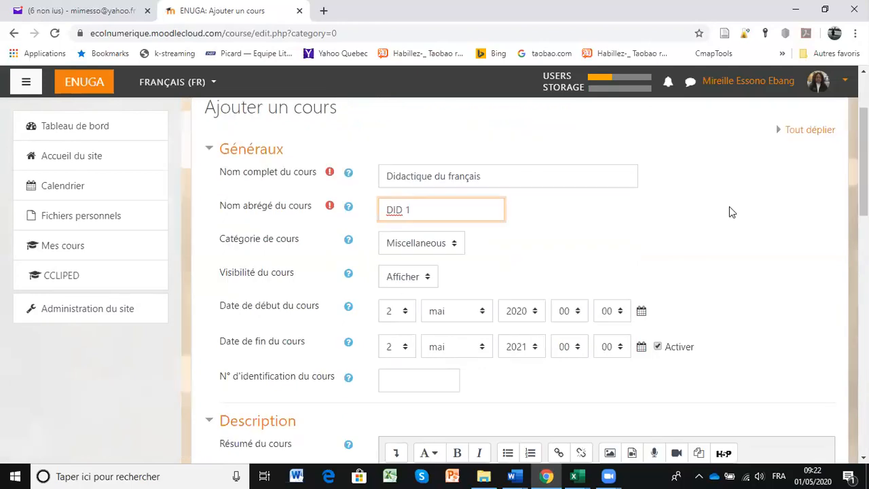
click(455, 251)
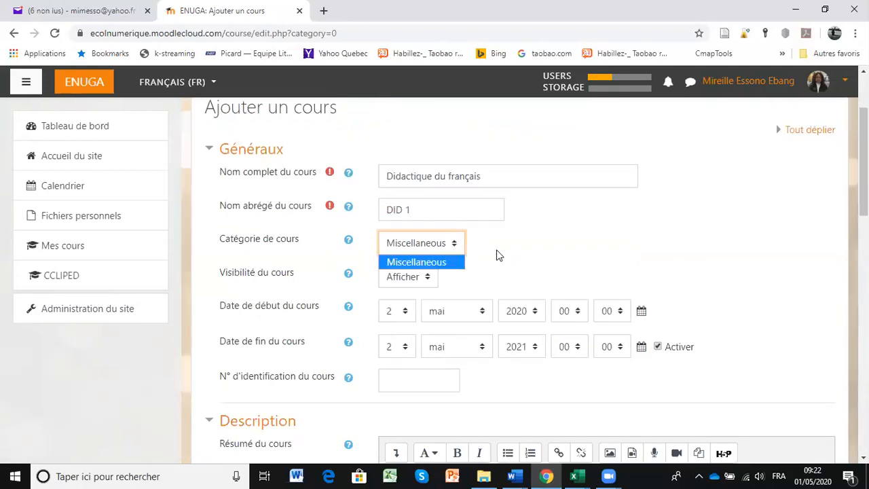
click(656, 215)
scroll(777, 178, down, 1)
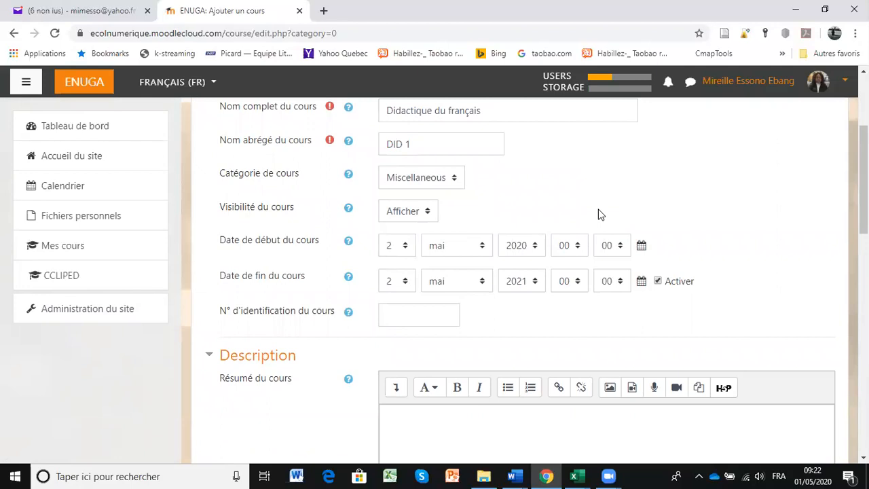
click(428, 215)
click(533, 238)
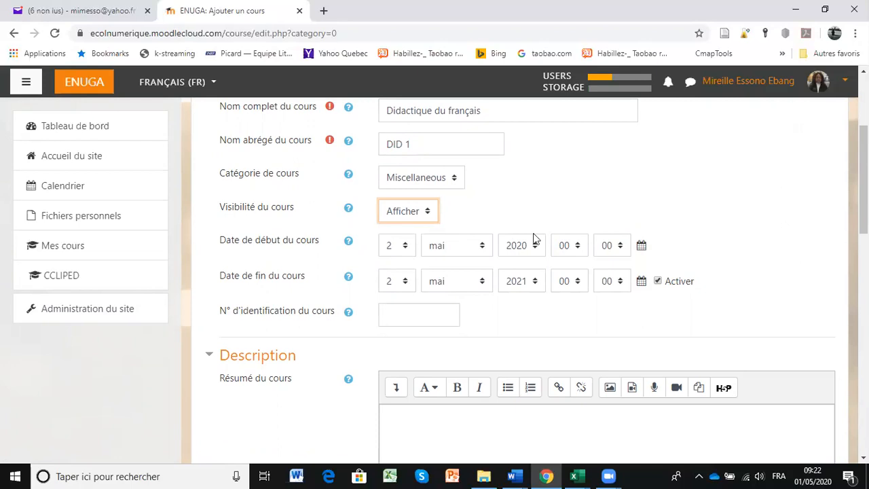
- Set the course end date to 2 juillet 2020 with the hour at 18, keeping the day unchanged
click(408, 284)
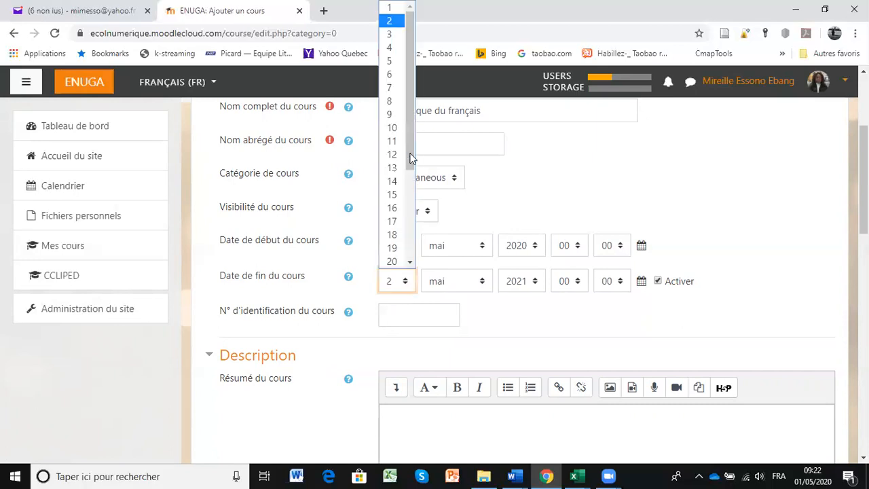
drag(410, 154, 409, 272)
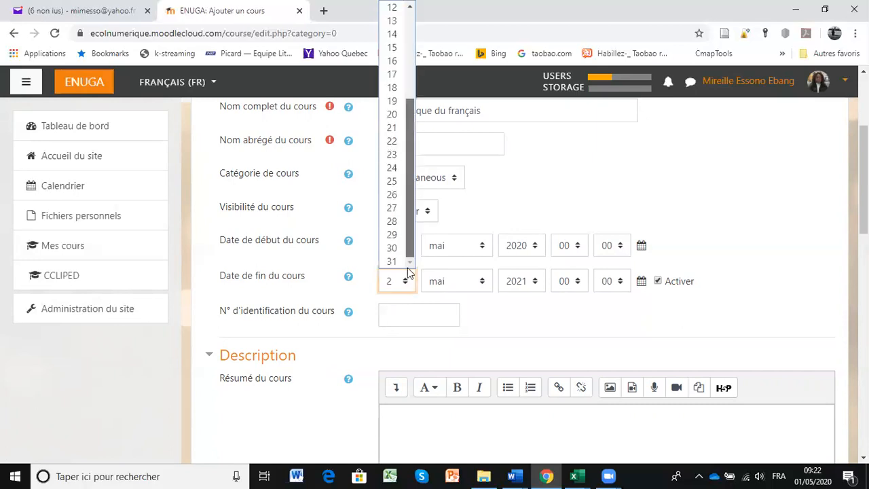
scroll(404, 203, up, 3)
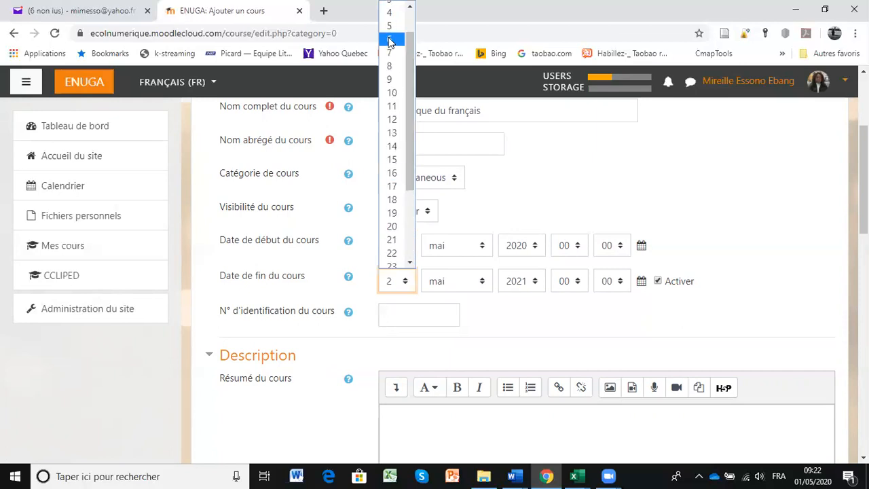
scroll(404, 163, up, 1)
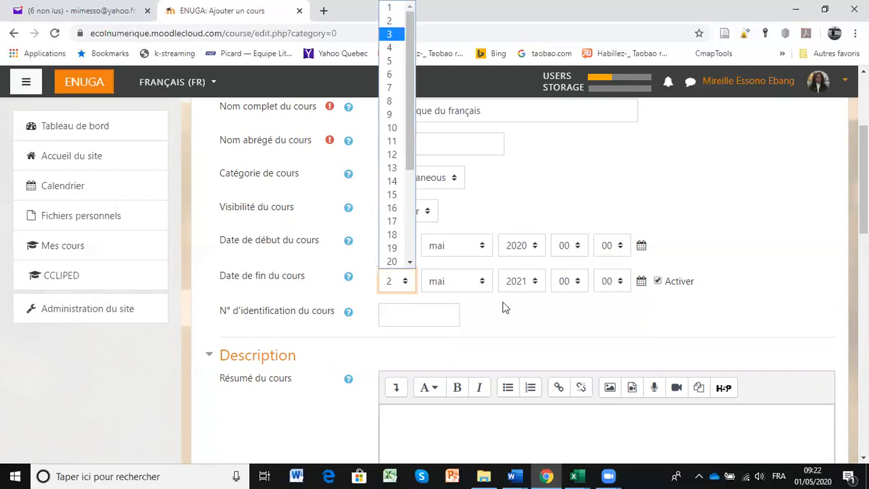
click(484, 283)
click(484, 282)
click(456, 377)
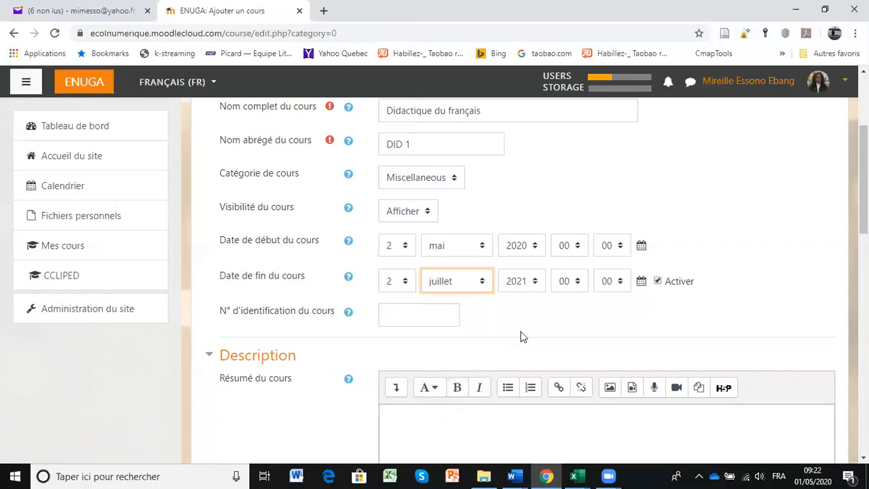
click(534, 285)
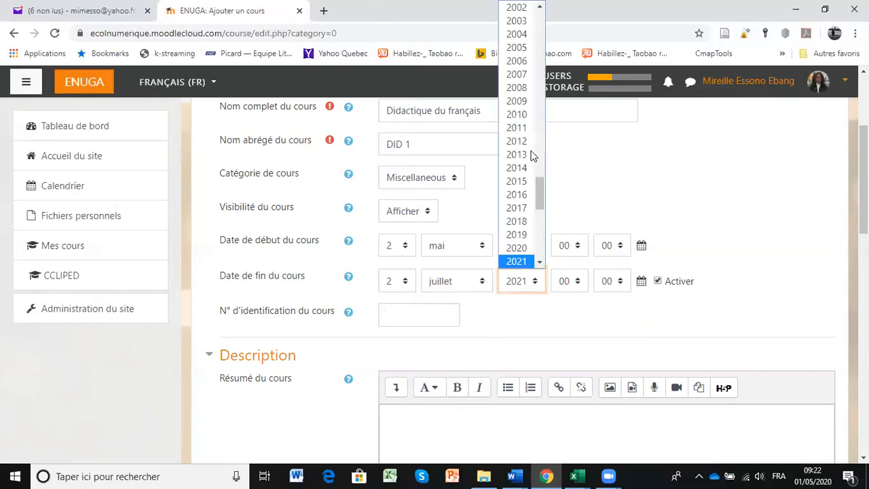
click(518, 248)
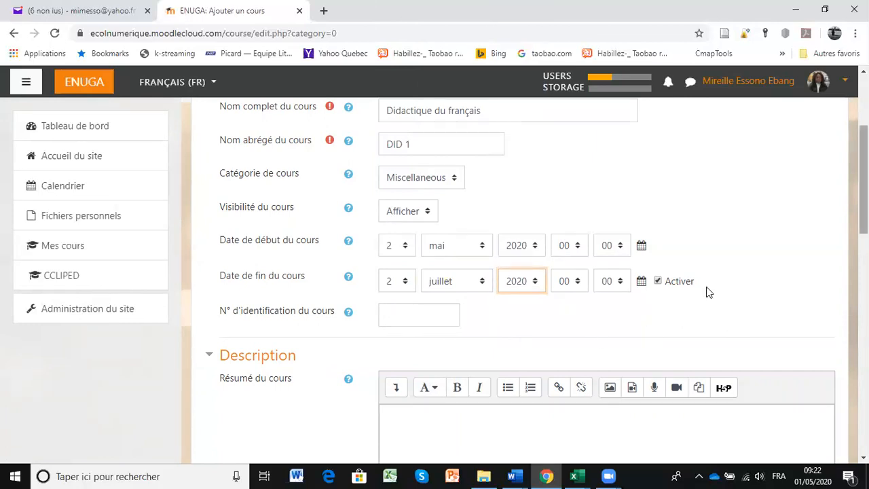
click(579, 281)
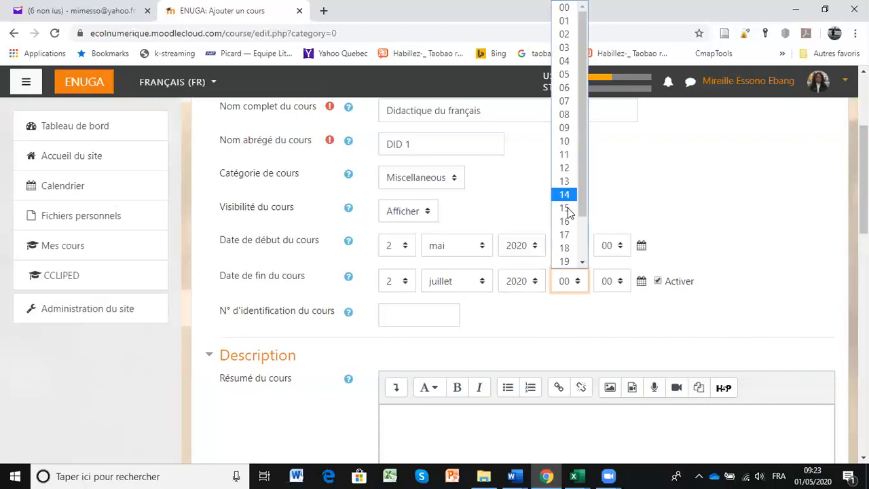
click(568, 249)
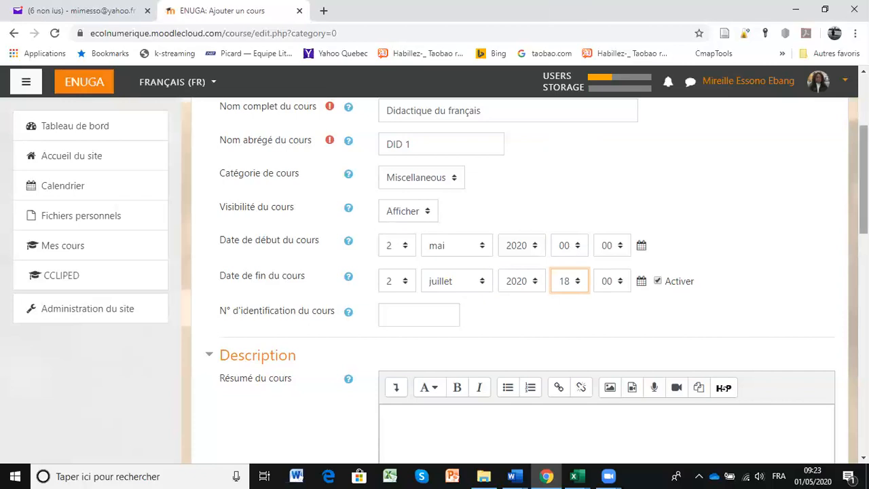
- Switch to the course plan in Word and copy the paragraph under the heading "Description du cours"
scroll(724, 252, down, 1)
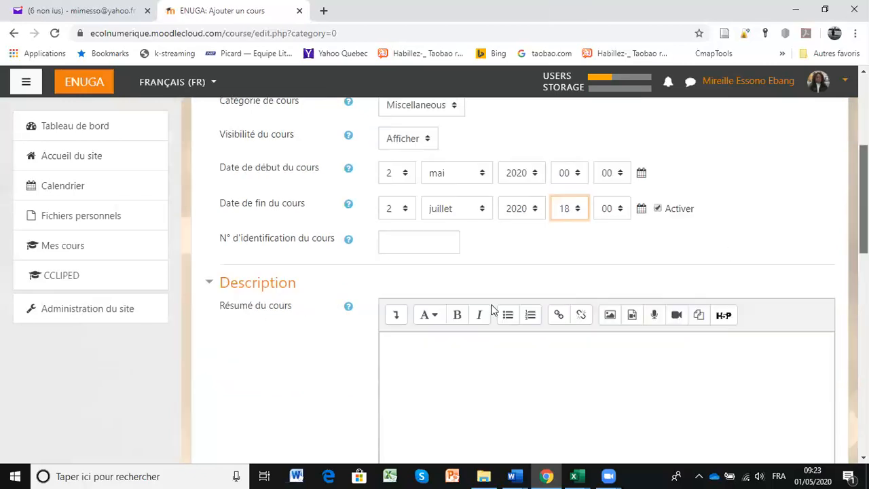
scroll(411, 230, down, 1)
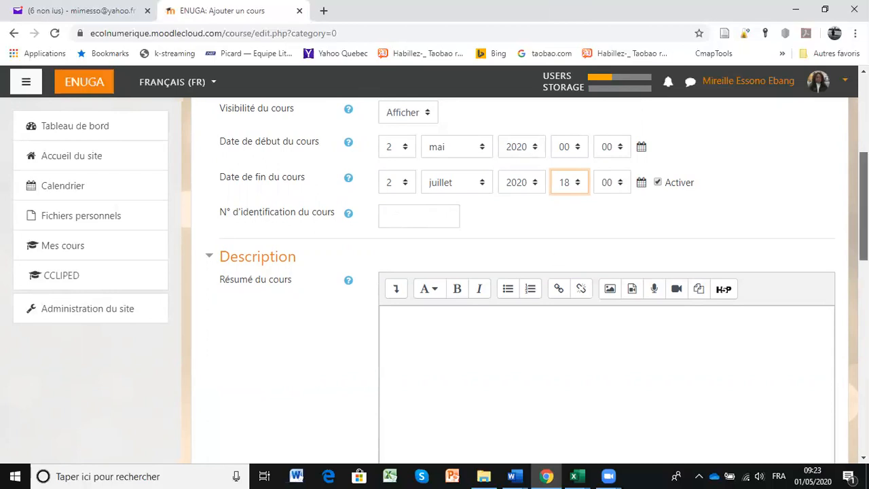
scroll(516, 271, down, 1)
scroll(730, 252, down, 1)
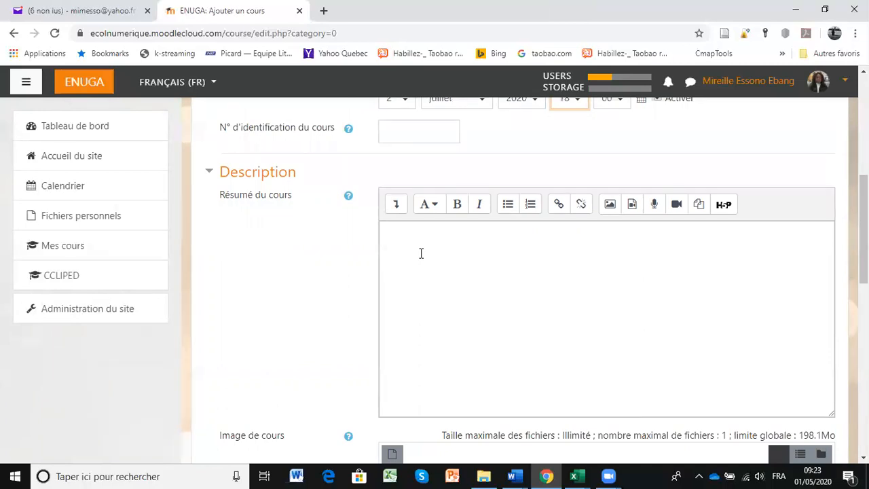
click(516, 474)
click(795, 431)
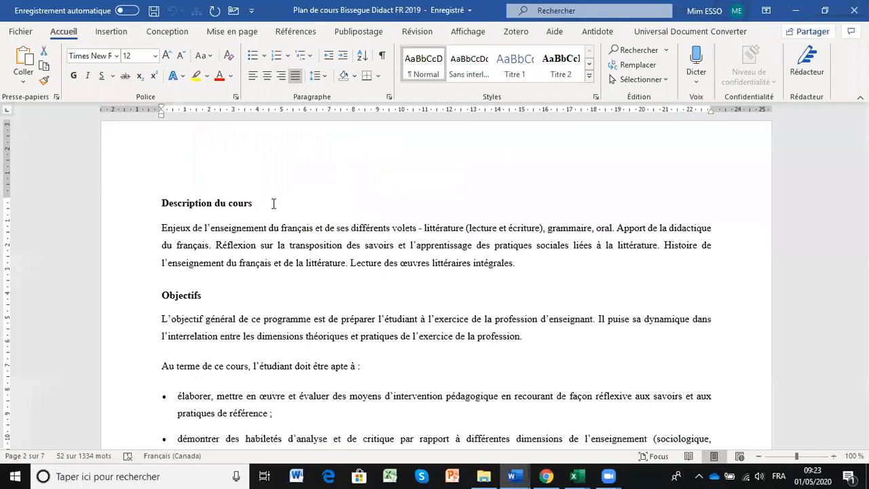
triple_click(276, 237)
key(ctrl+c)
right_click(276, 237)
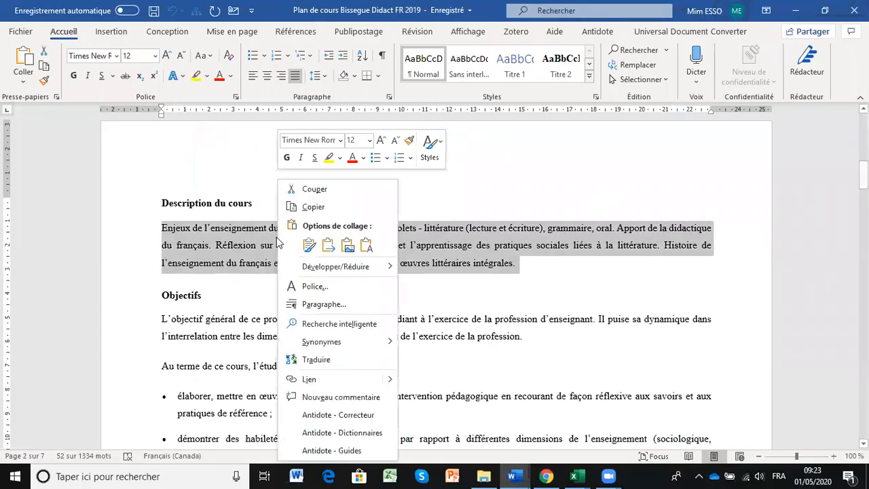
click(313, 207)
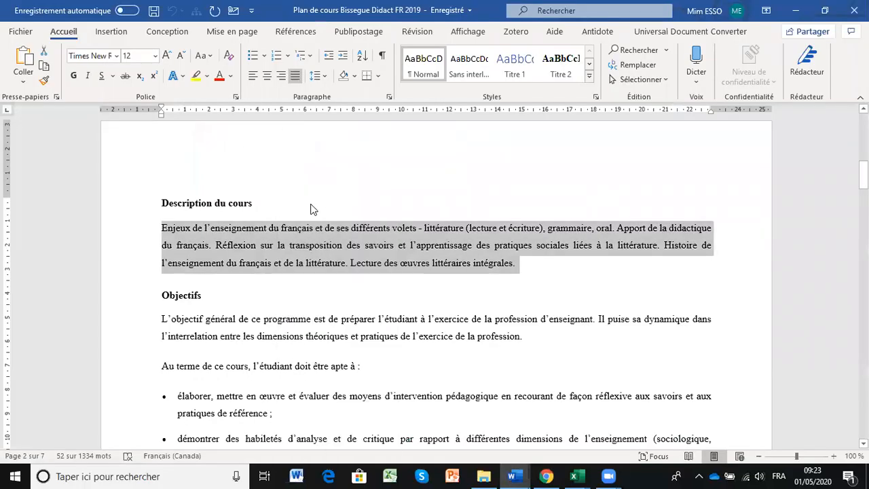
- Return to the Moodle course form in Chrome and paste the copied paragraph into the course summary
key(alt+Tab)
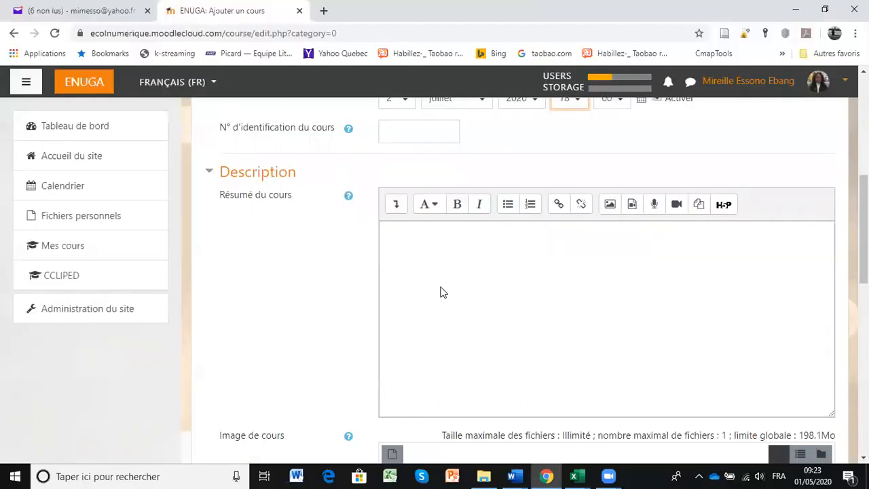
right_click(445, 286)
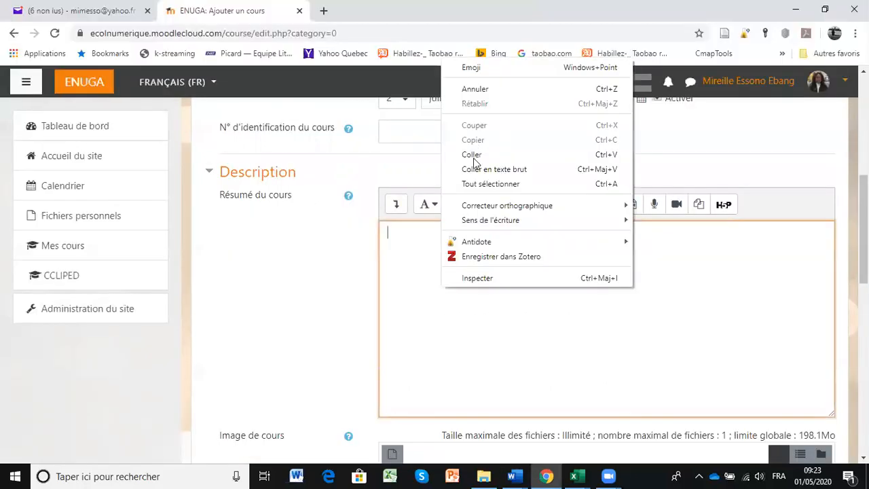
click(473, 156)
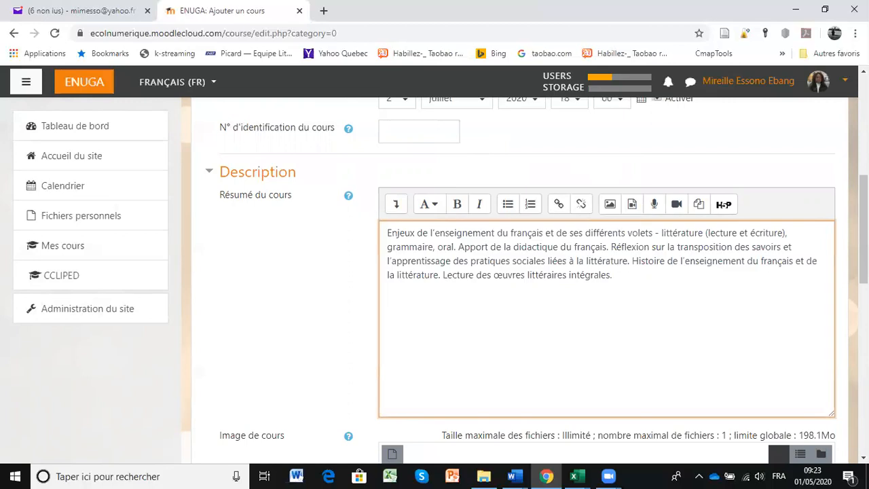
- Open the file picker for adding a file to the course image area, Image de cours
scroll(525, 280, down, 1)
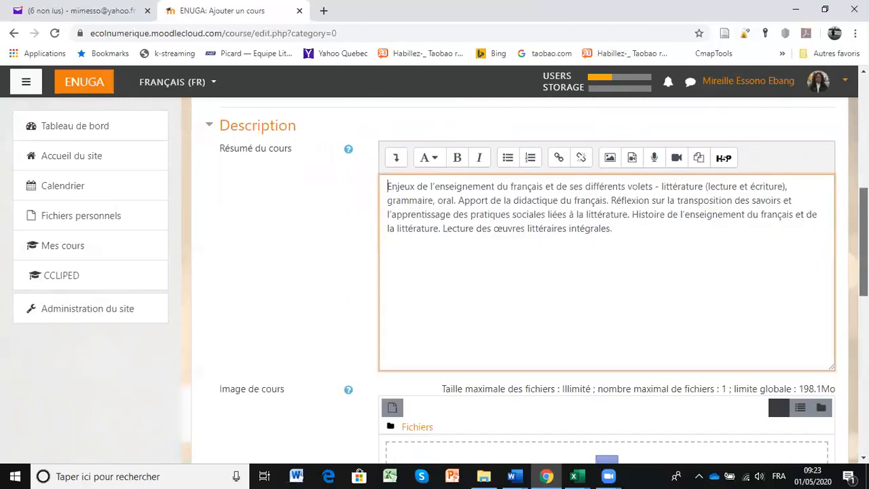
scroll(525, 281, down, 1)
scroll(646, 258, down, 3)
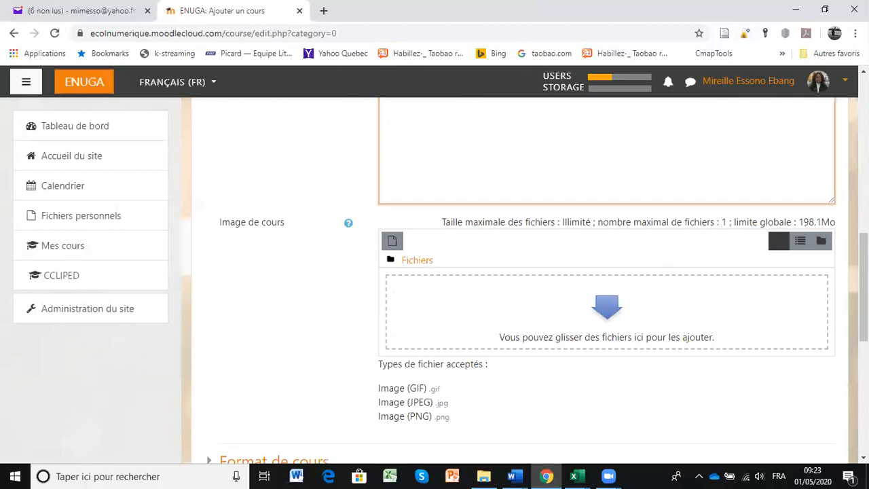
double_click(606, 309)
scroll(687, 252, down, 2)
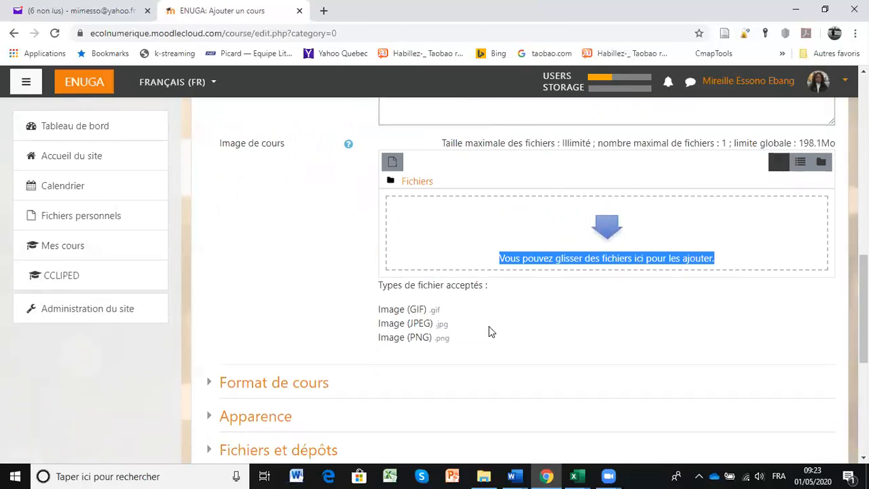
click(392, 165)
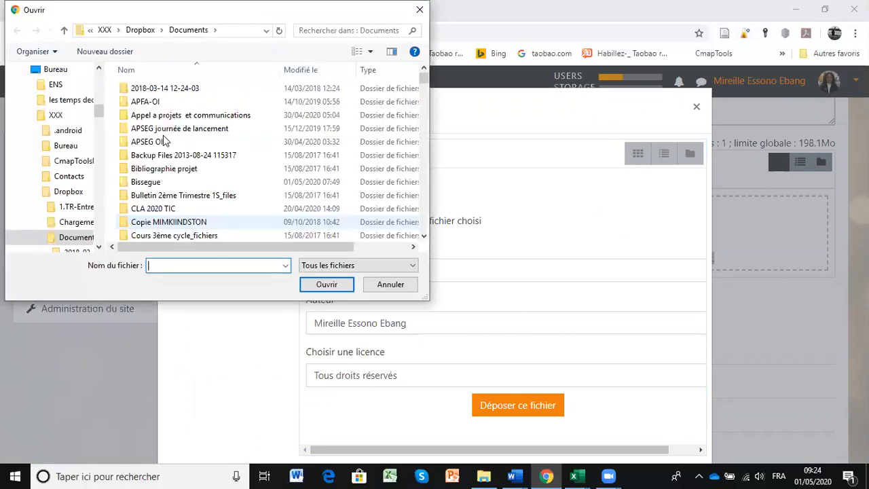
- Upload "Didactique du français.jpg" from the computer's Images folder as the course image
scroll(44, 195, up, 4)
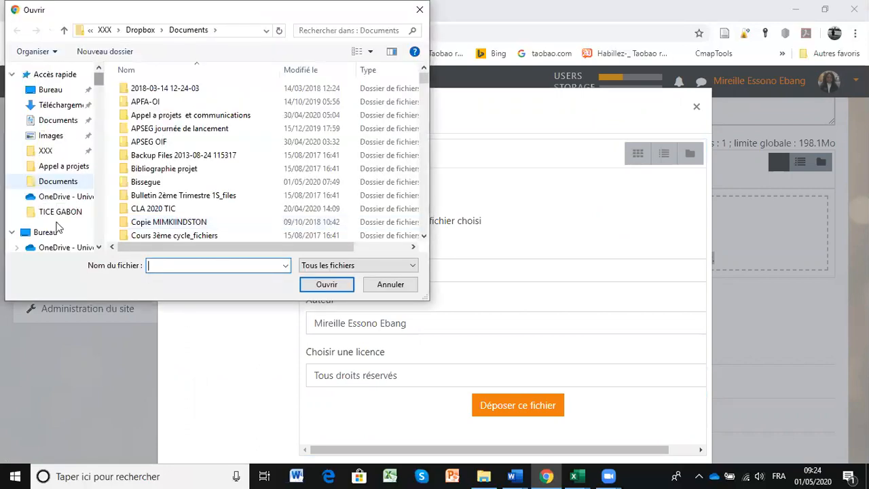
click(57, 136)
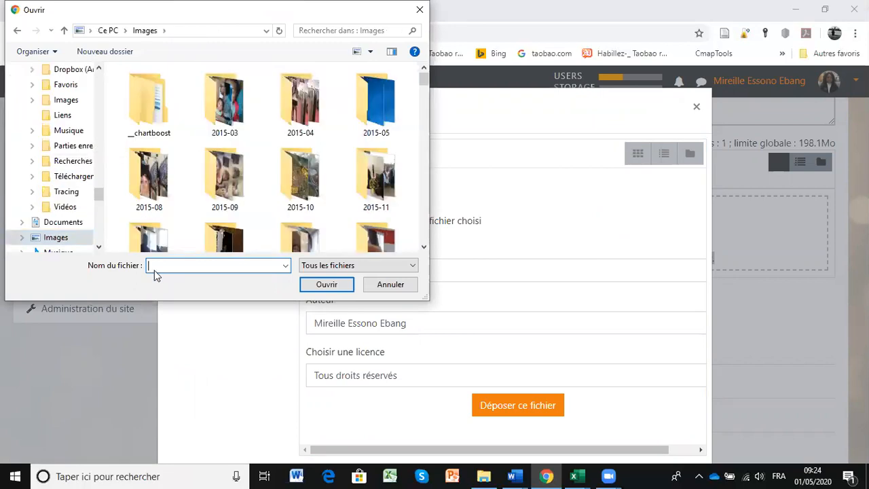
text(Di)
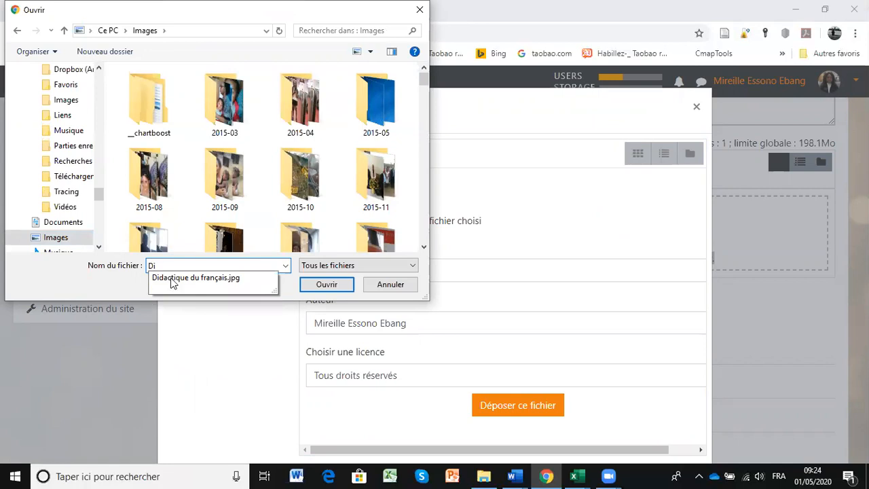
click(172, 280)
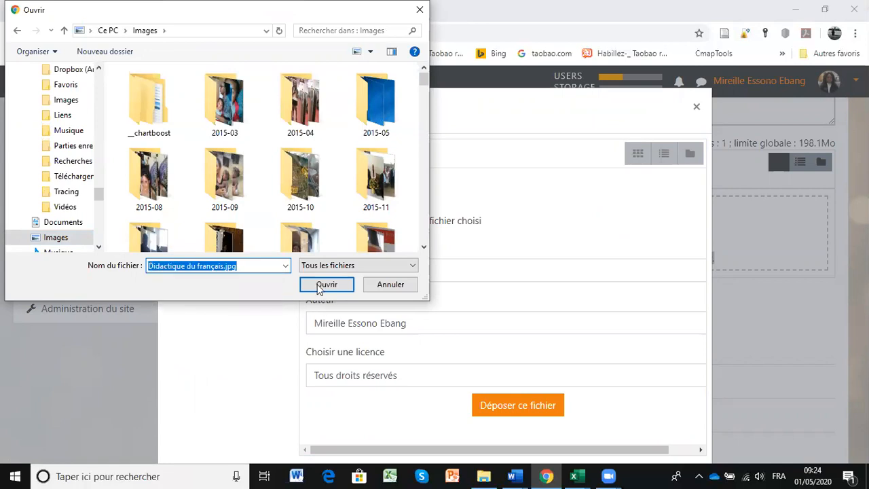
click(326, 284)
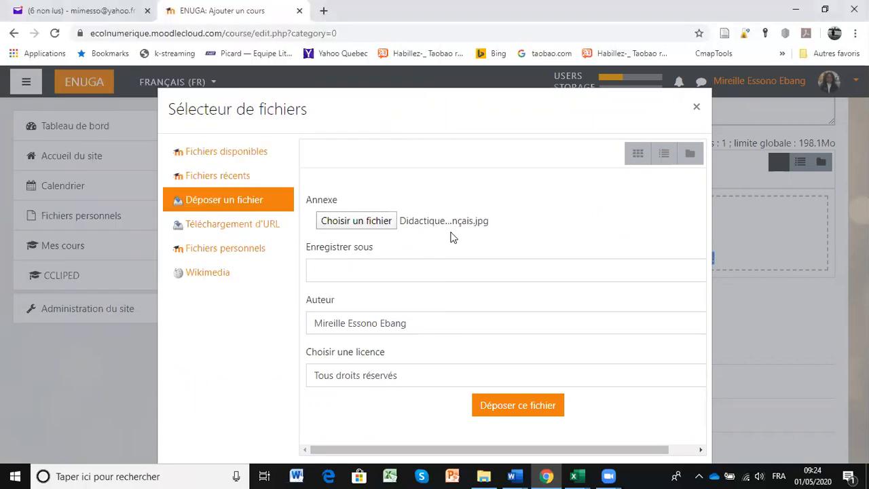
click(509, 408)
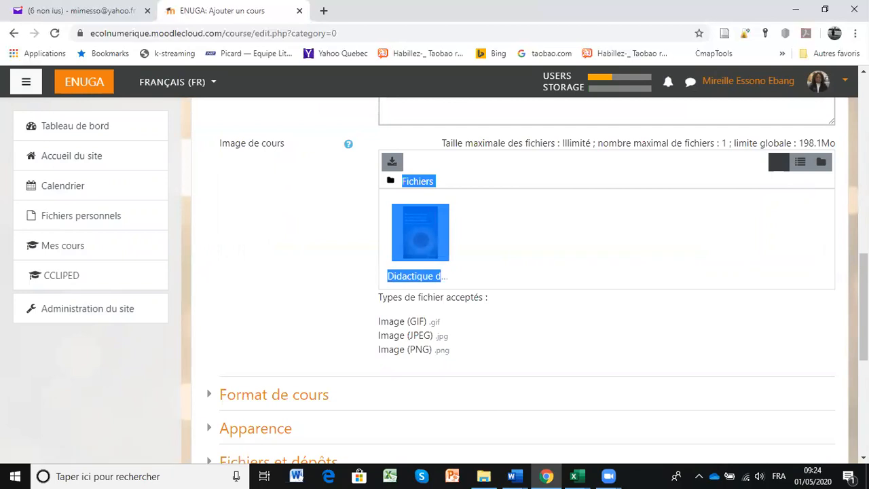
scroll(574, 342, down, 1)
scroll(575, 341, down, 1)
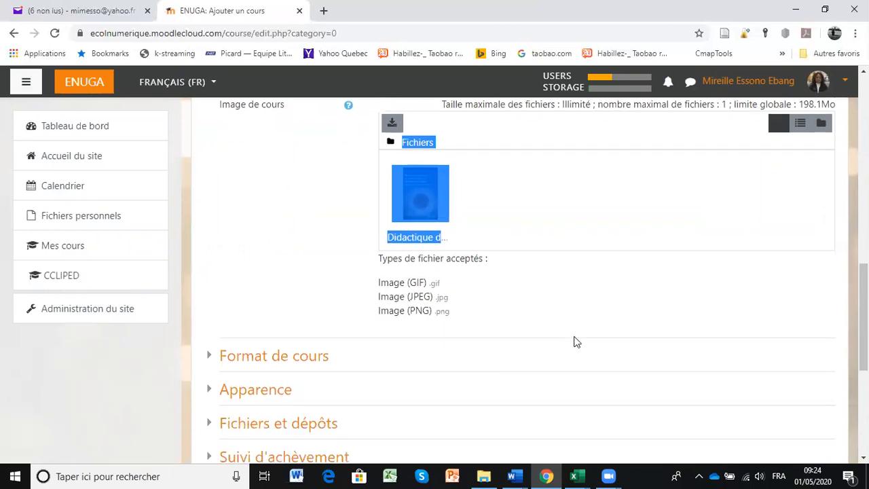
click(800, 297)
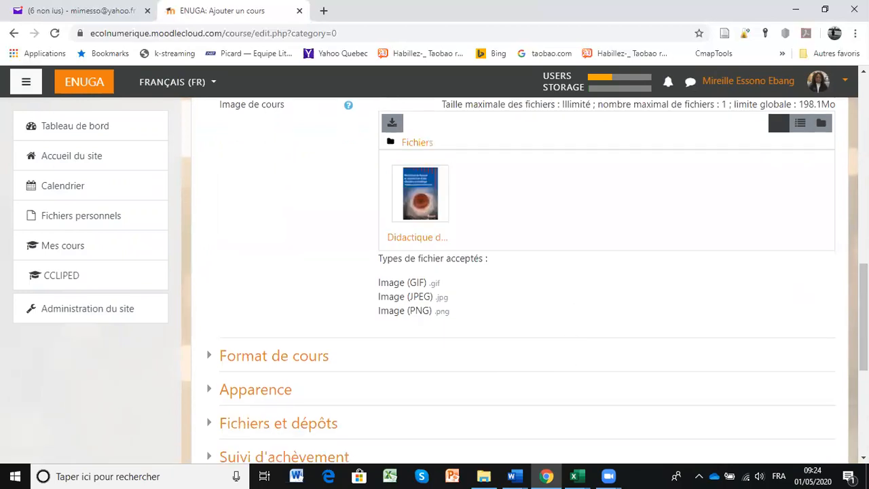
- Expand the Format de cours section and set the course format to Hebdomadaire
scroll(778, 279, down, 2)
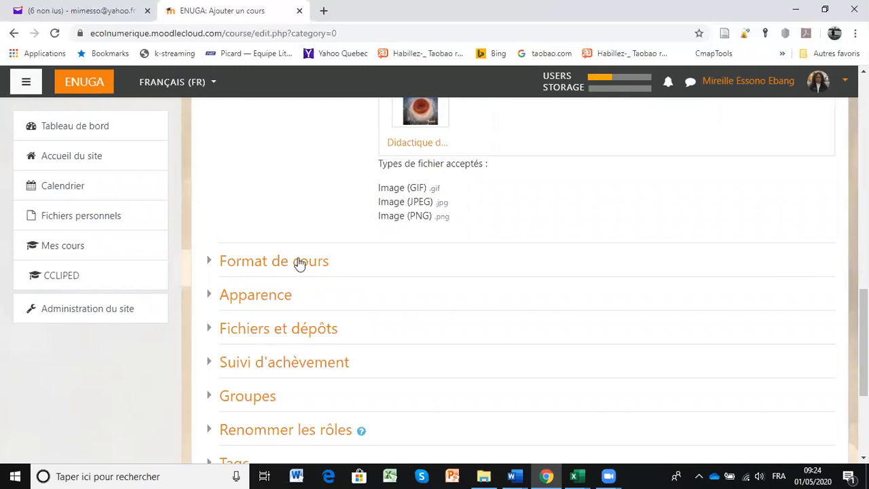
click(275, 262)
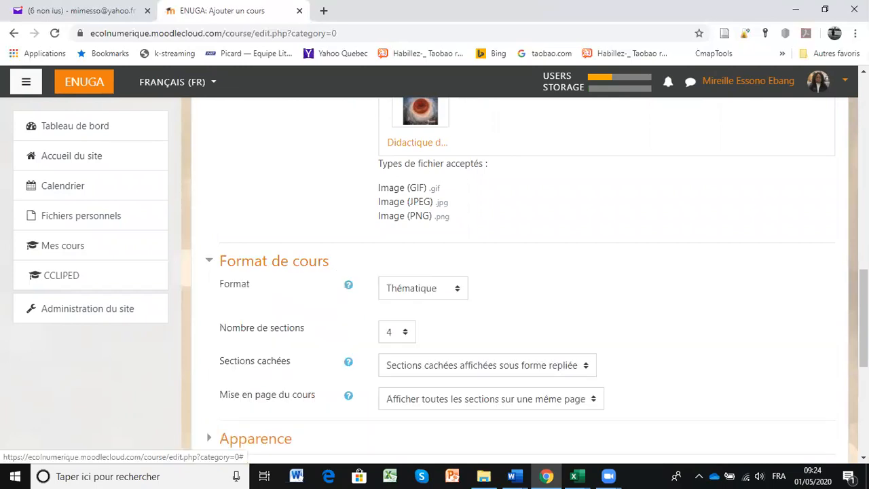
scroll(527, 279, down, 1)
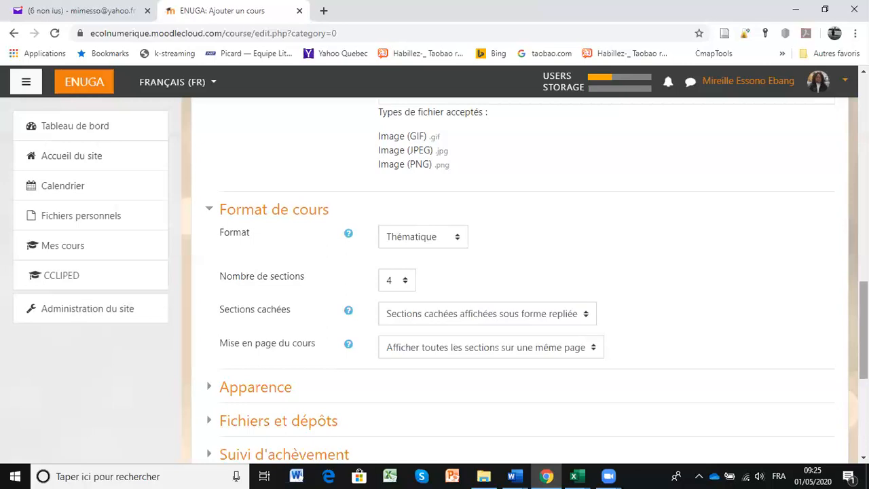
click(460, 243)
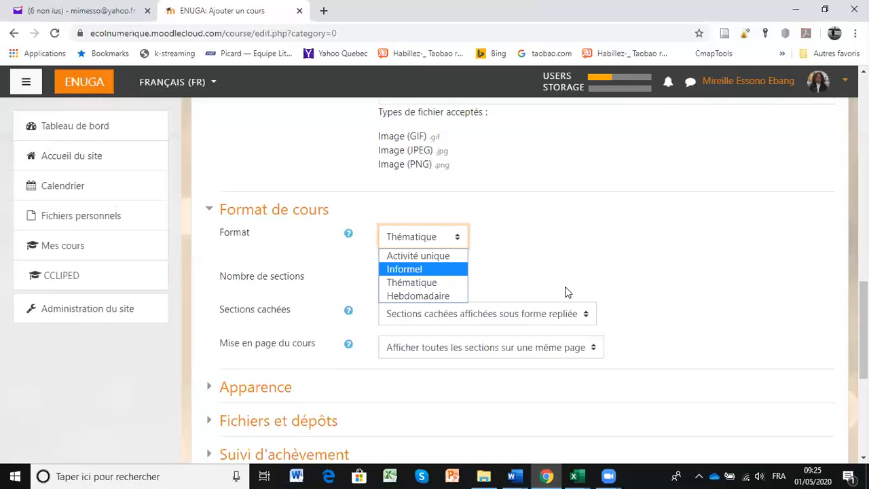
click(432, 297)
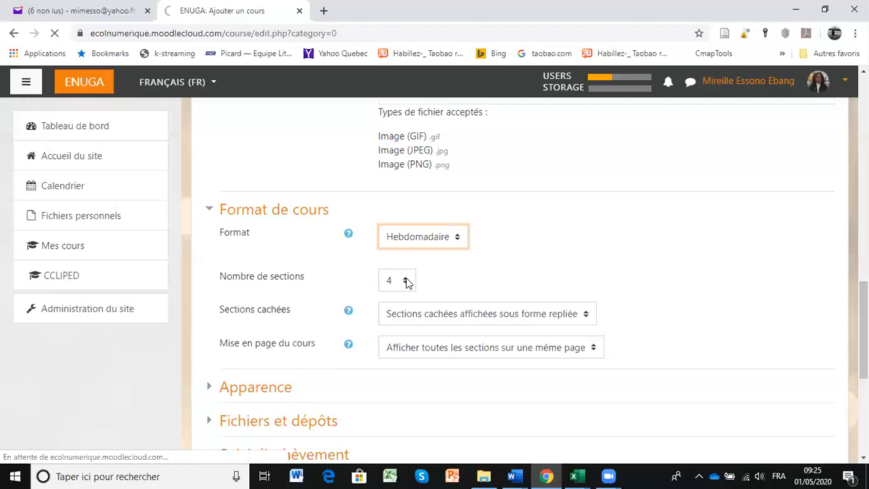
- Set the number of course sections to 15
click(405, 281)
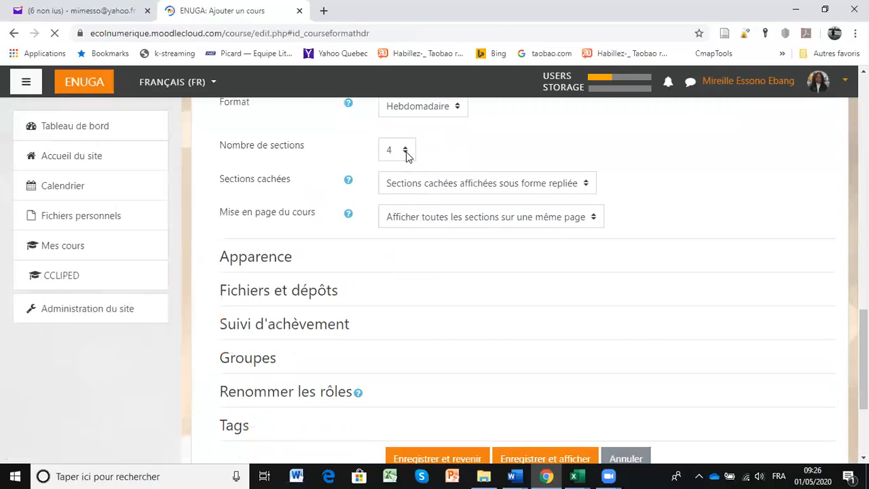
click(406, 156)
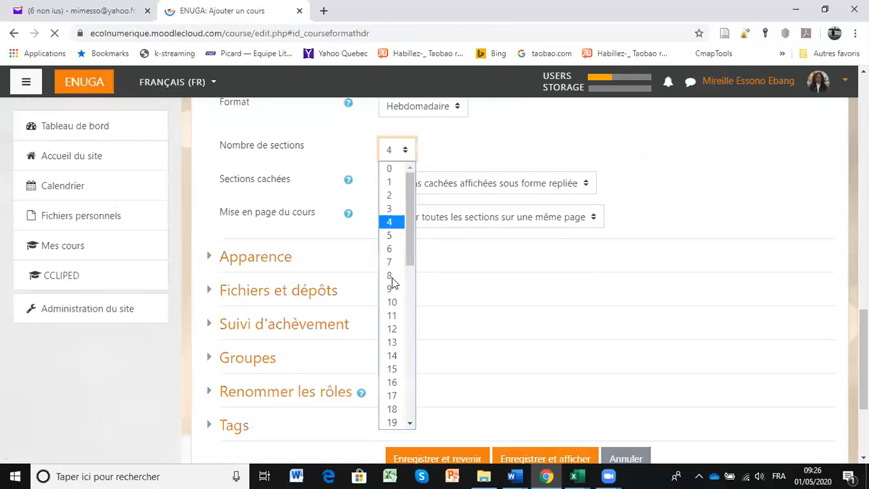
click(403, 158)
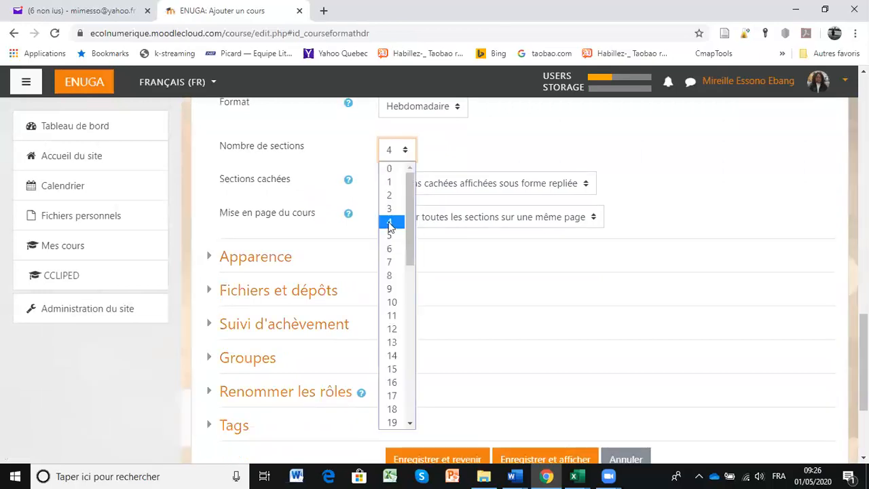
click(393, 370)
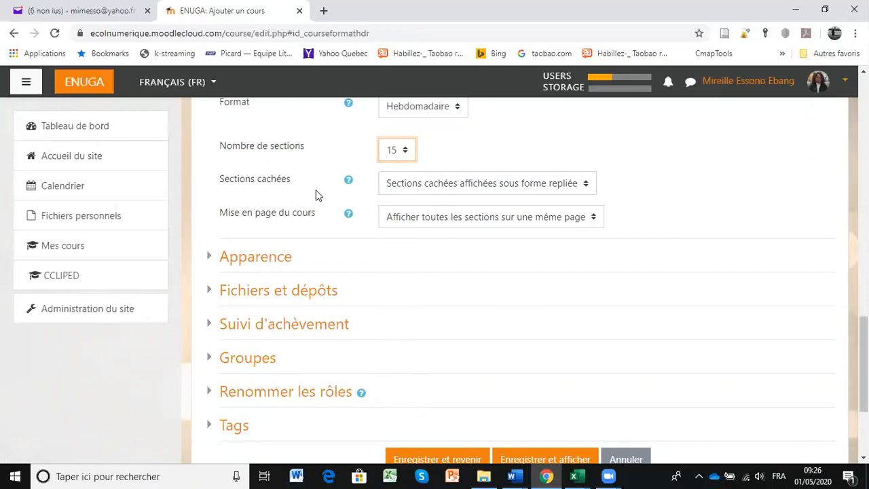
- Set the number of sections to 10, keeping hidden sections collapsed and all sections on a single page
click(406, 152)
click(395, 305)
click(587, 188)
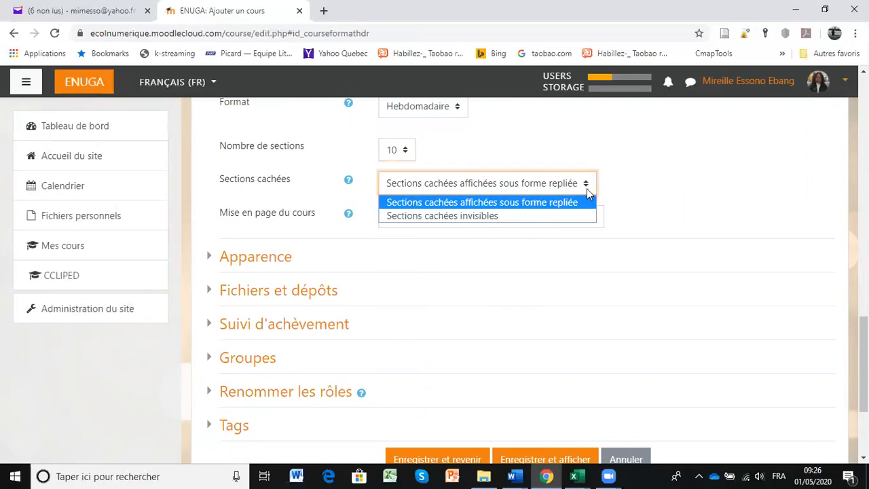
click(523, 189)
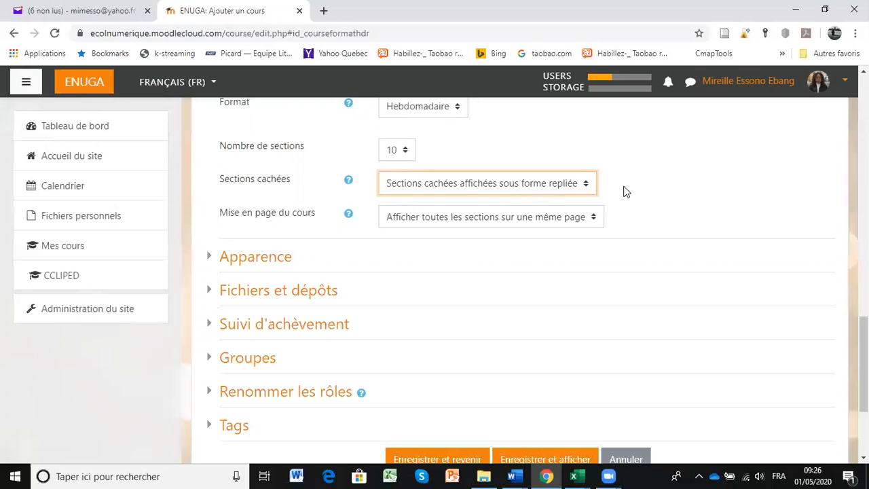
click(595, 223)
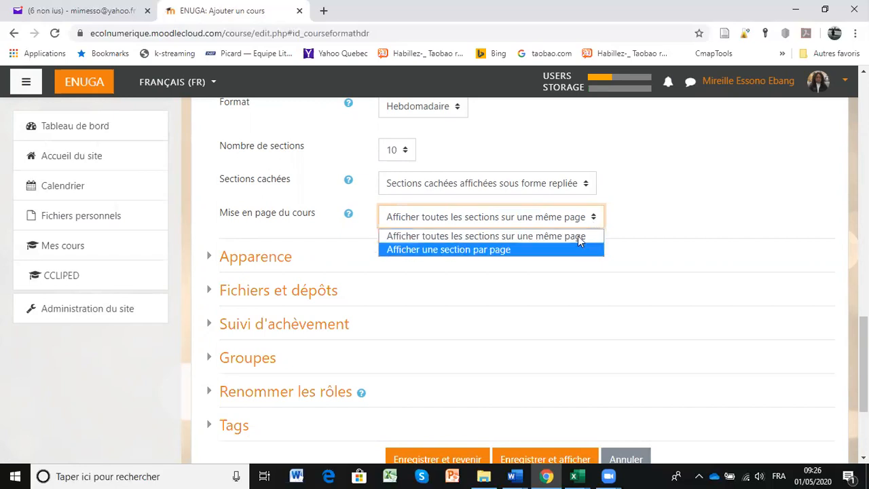
click(821, 306)
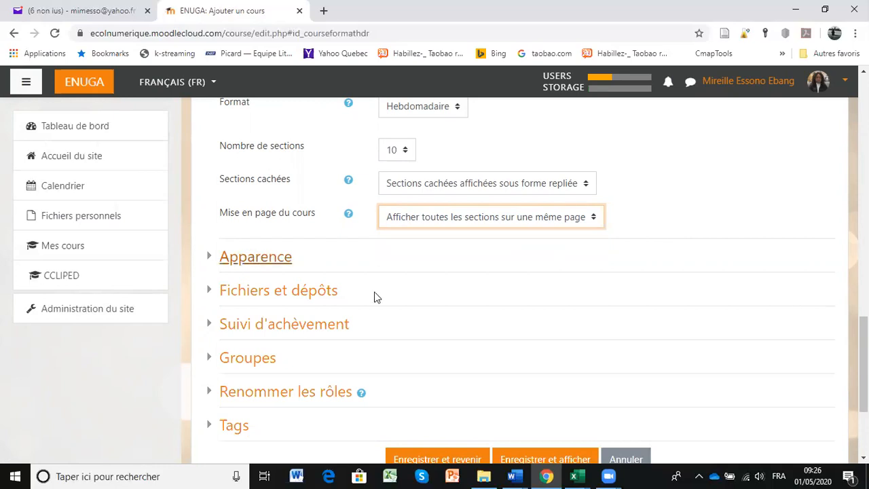
- Expand the Apparence section and check the imposed language options, keeping Ne pas imposer
click(255, 257)
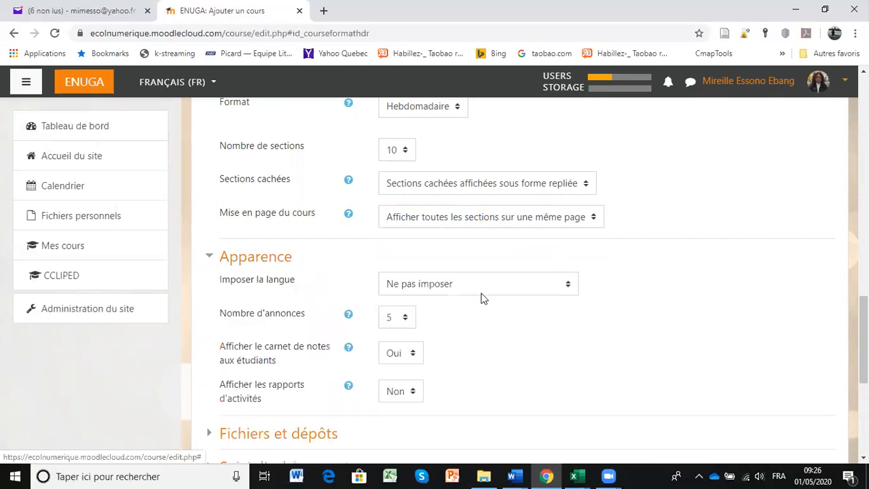
click(569, 286)
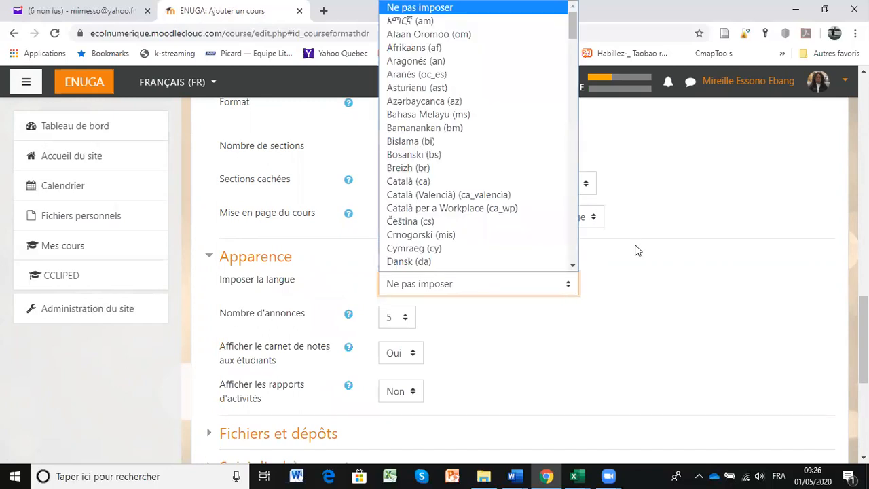
click(738, 285)
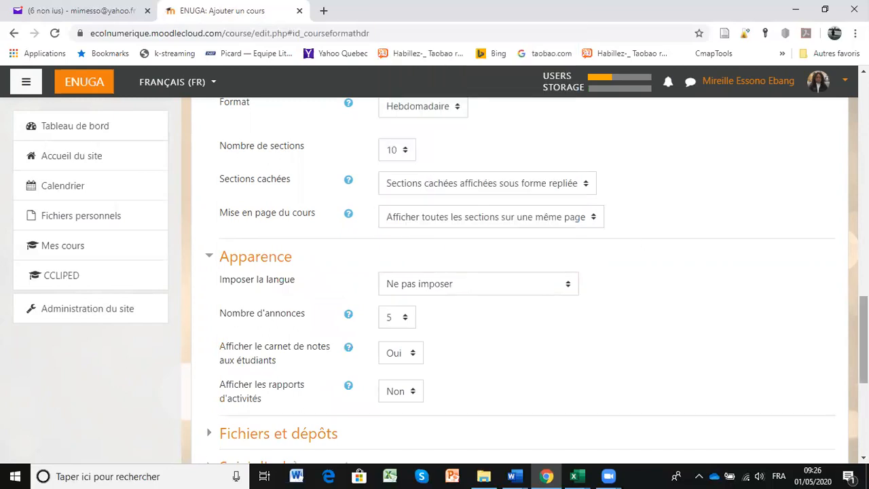
- Set the number of announcements to 2 and the display of activity reports to Oui
scroll(863, 339, down, 2)
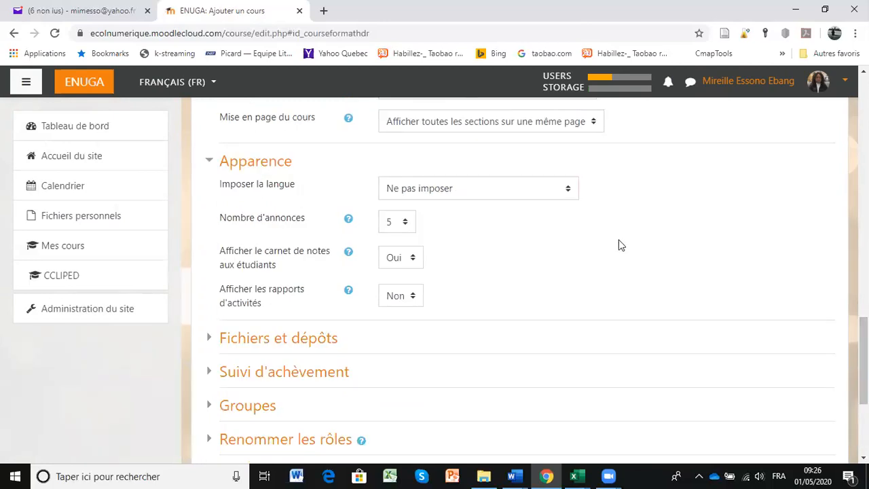
click(405, 224)
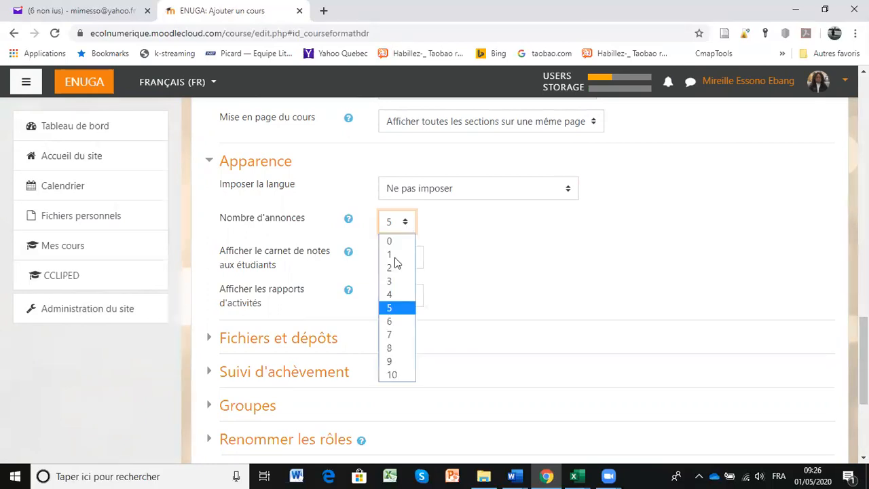
key(Return)
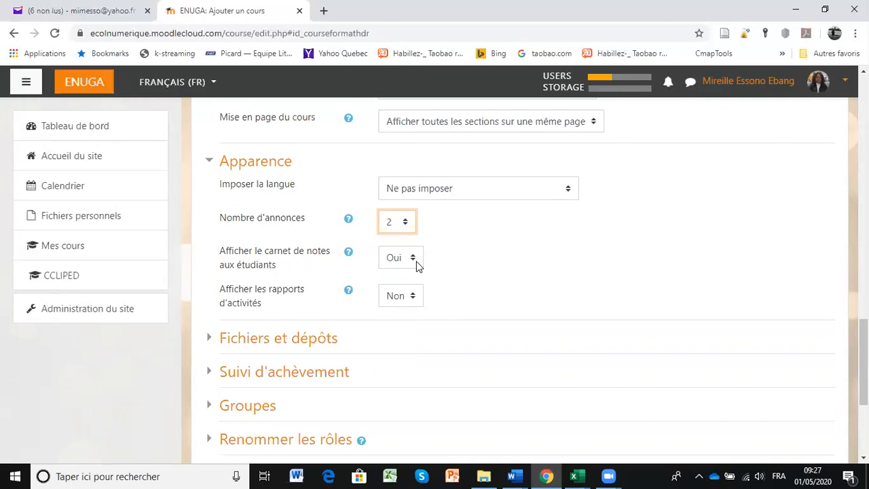
click(412, 297)
click(406, 328)
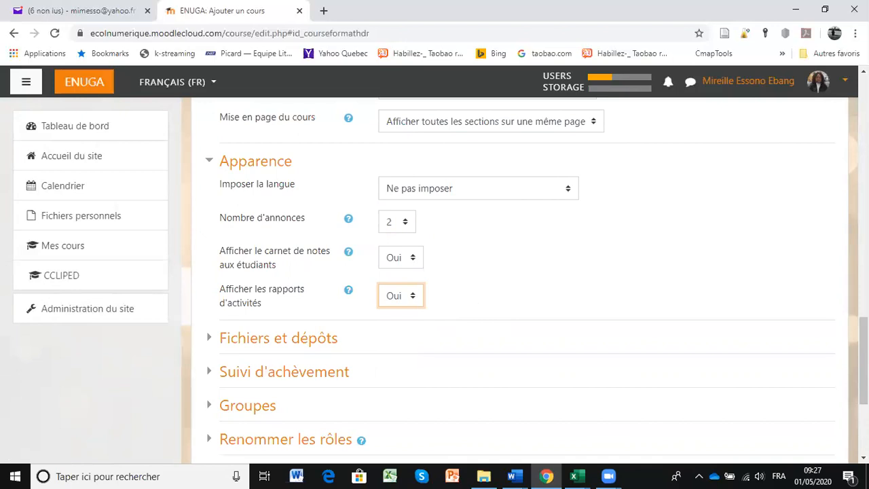
- Expand the Fichiers et dépôts section and choose Taille limite de dépôt Site (100Mo) as the maximum size of uploaded files
scroll(519, 281, down, 1)
scroll(622, 289, down, 2)
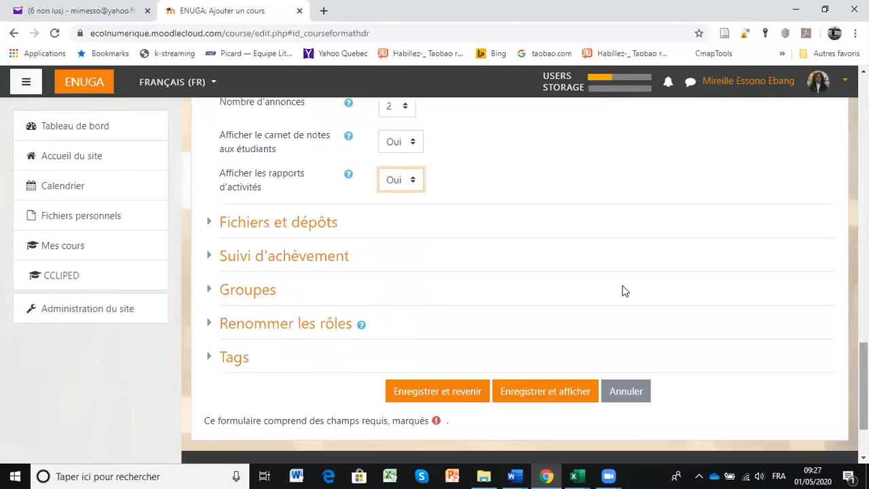
click(316, 225)
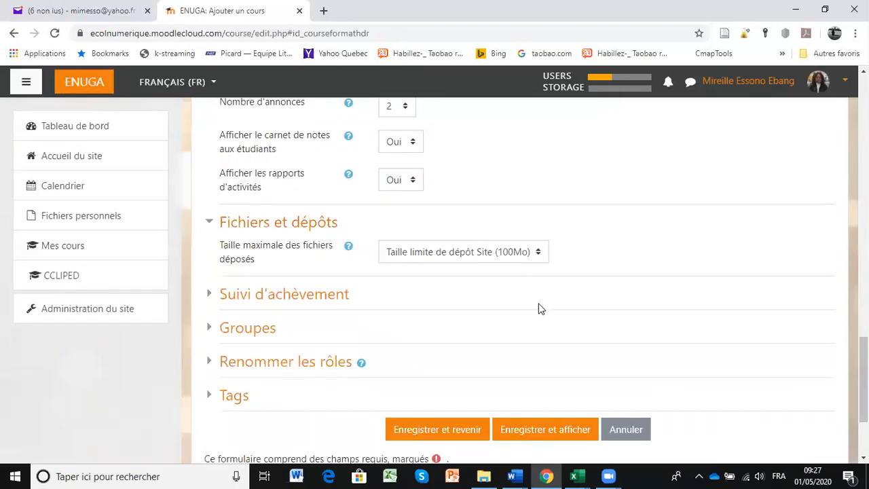
click(536, 259)
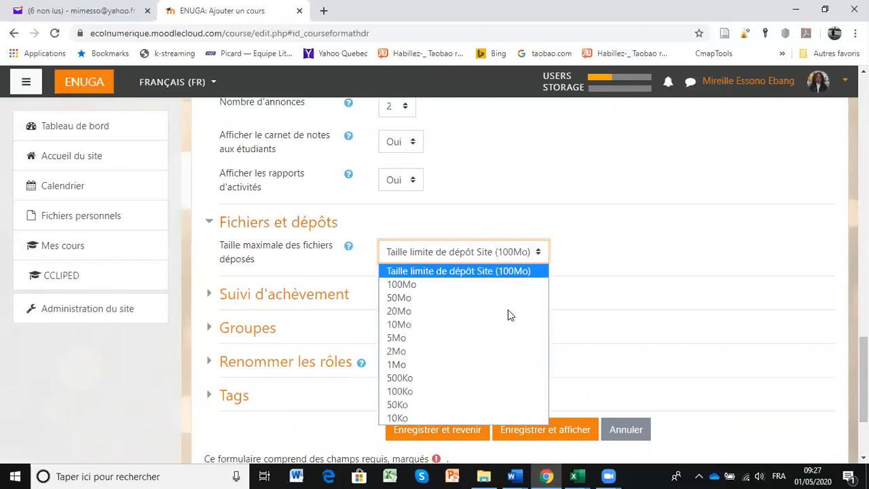
key(Down)
key(Down)
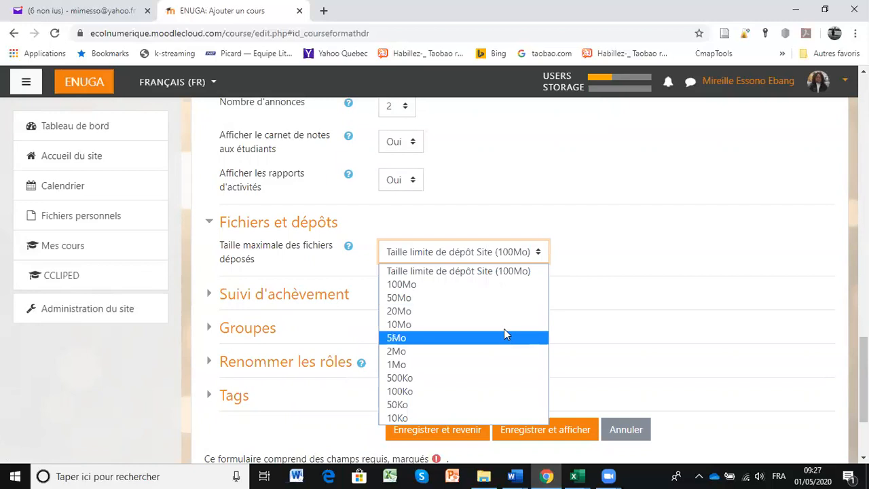
click(494, 271)
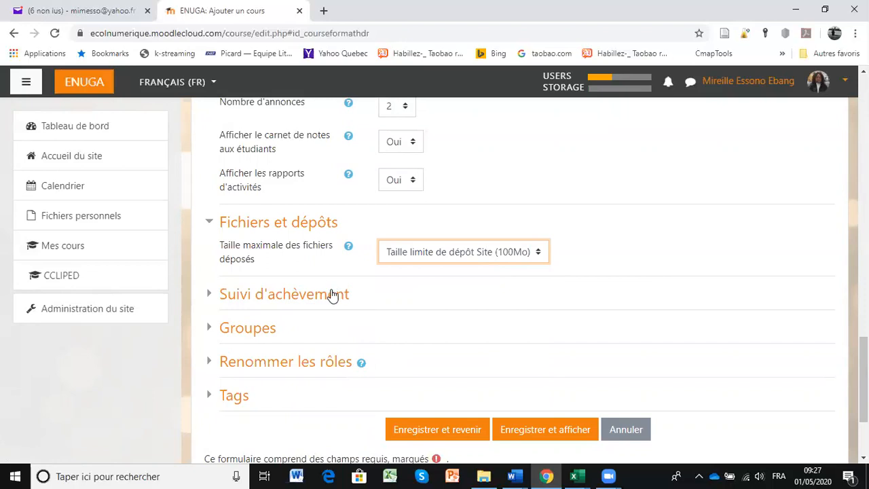
- Expand the Suivi d'achèvement section and set activity completion tracking to Oui
click(473, 306)
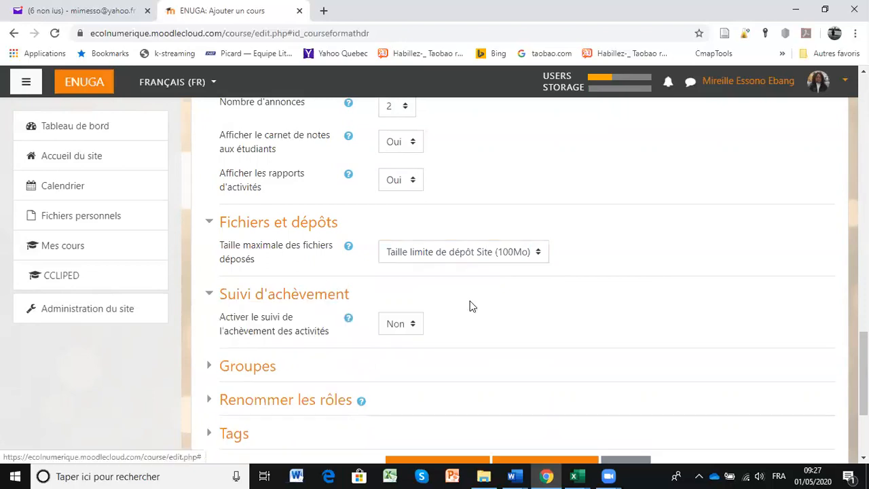
click(408, 326)
click(404, 357)
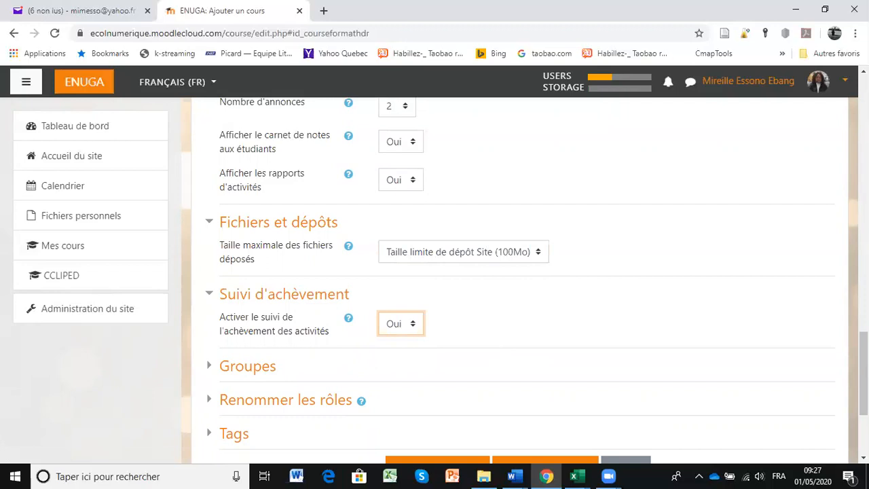
- Save and display the new course, and continue from its participants page to the course content
scroll(600, 267, down, 2)
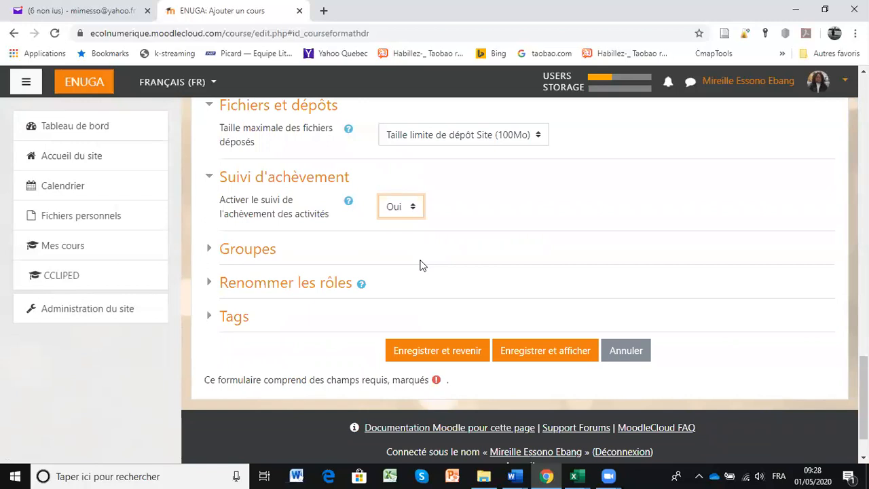
click(544, 352)
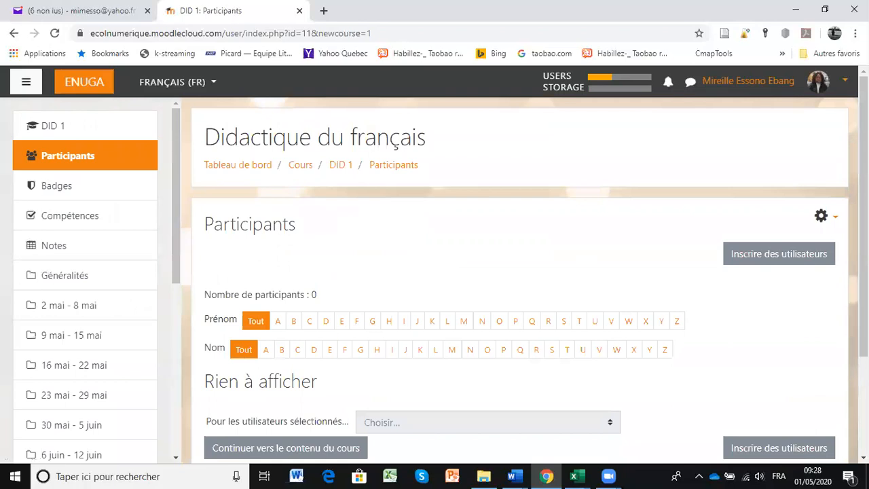
scroll(519, 272, down, 1)
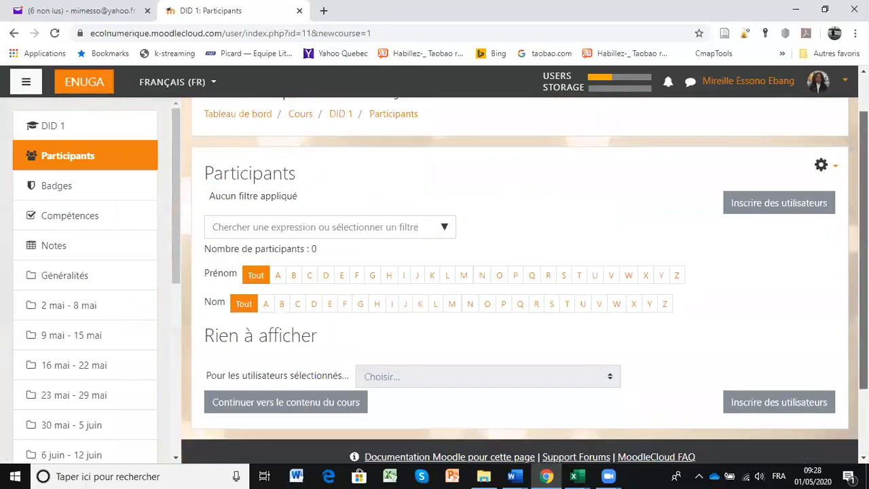
scroll(519, 272, up, 1)
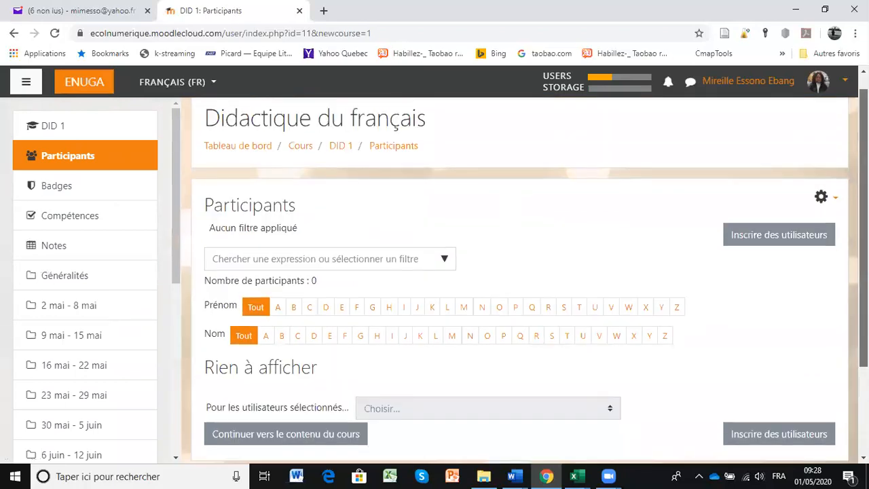
scroll(519, 272, down, 1)
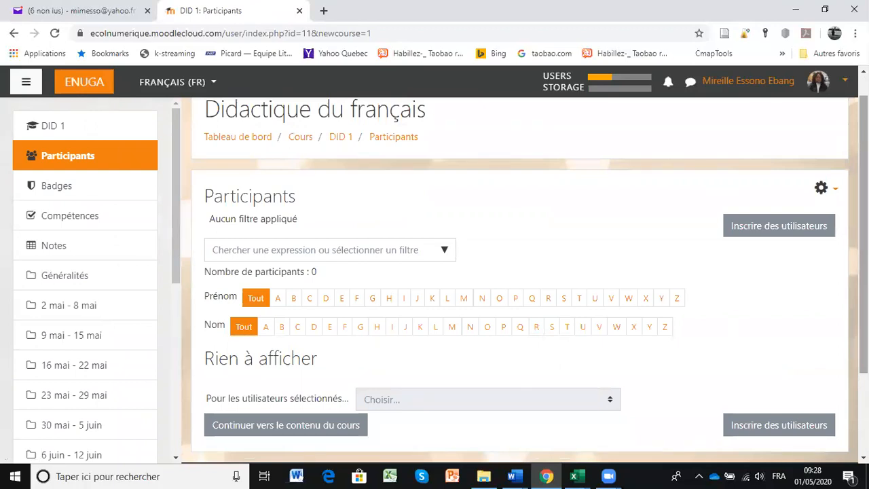
scroll(706, 298, down, 1)
scroll(706, 299, down, 1)
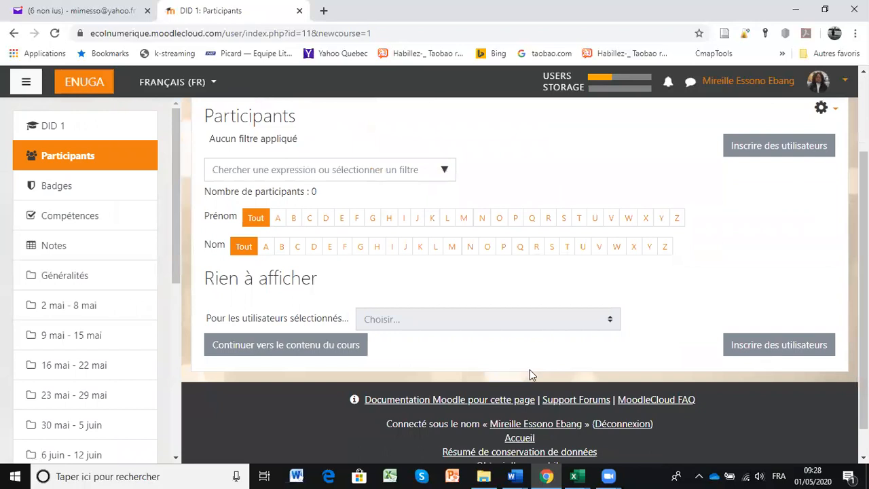
click(297, 351)
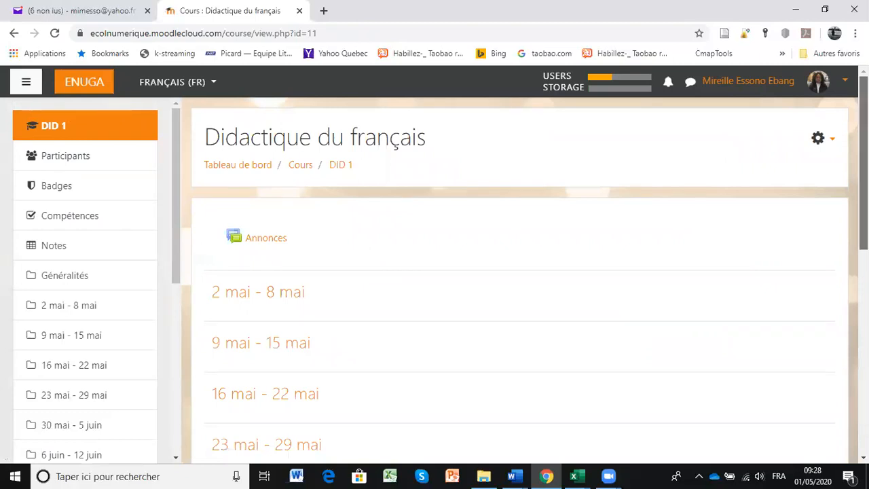
- Look through the weekly sections on the course page, from 2 mai - 8 mai to 4 juillet - 10 juillet
scroll(519, 278, down, 3)
scroll(520, 279, down, 3)
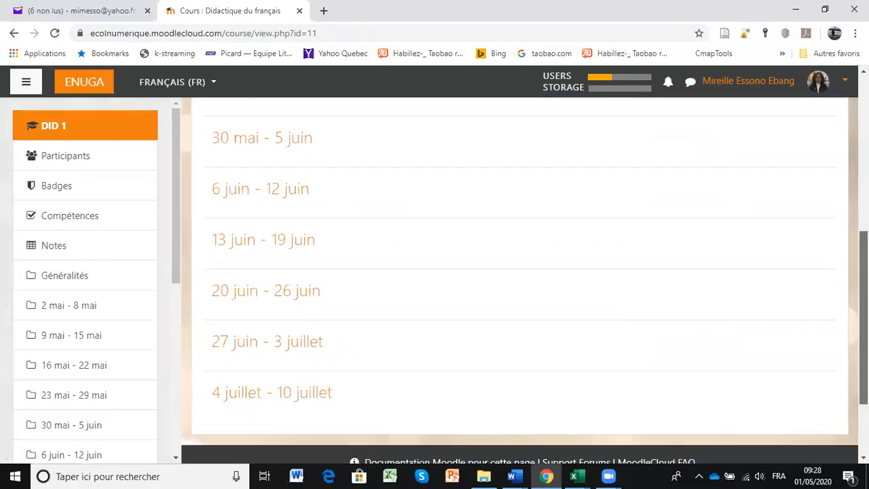
scroll(840, 227, up, 8)
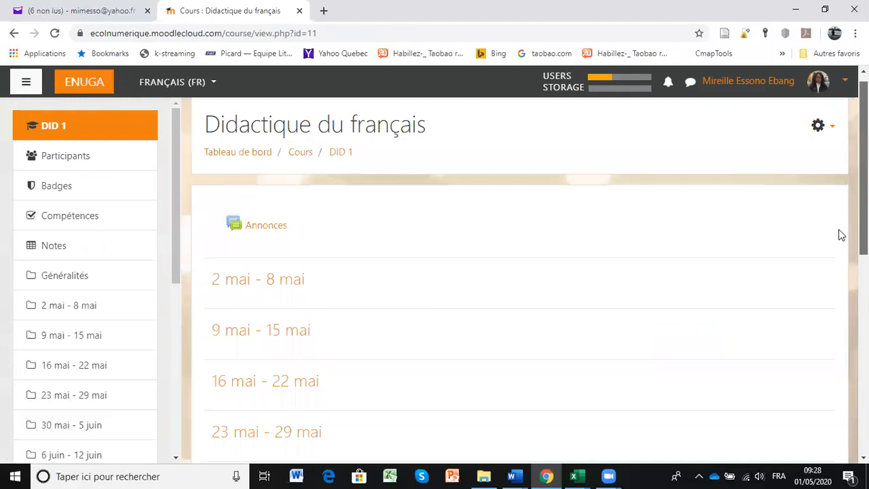
scroll(846, 378, down, 4)
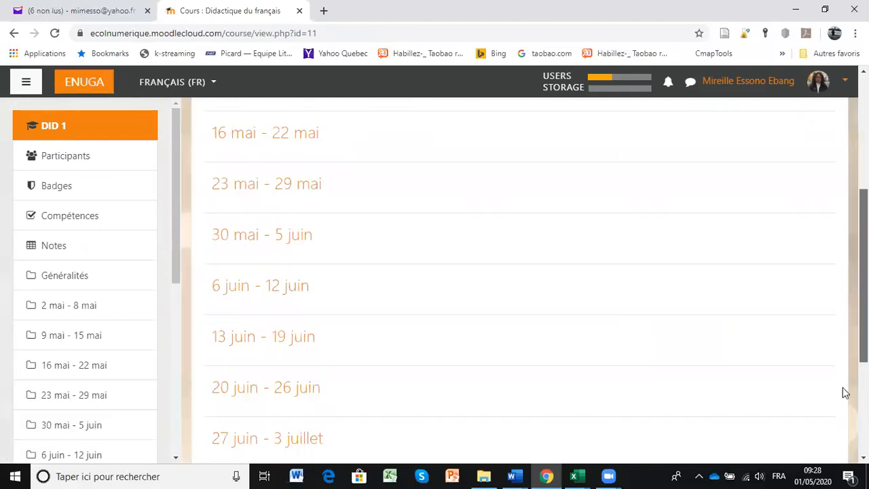
scroll(845, 392, down, 2)
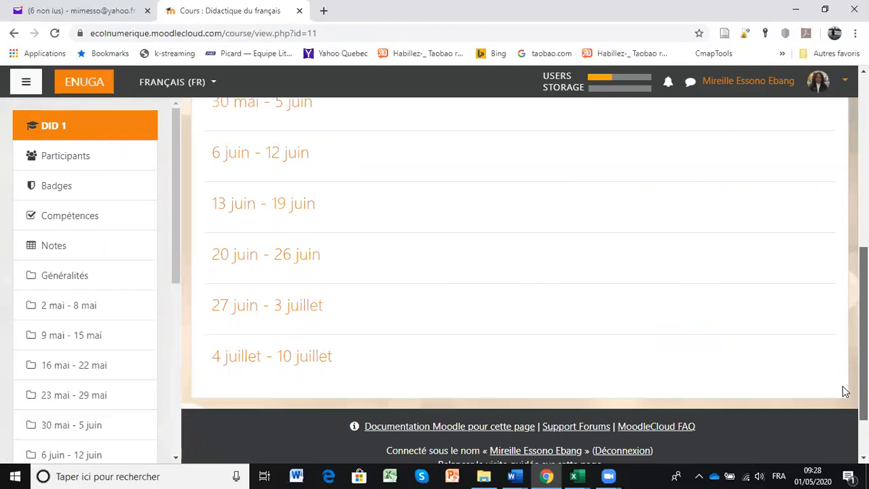
scroll(839, 360, up, 1)
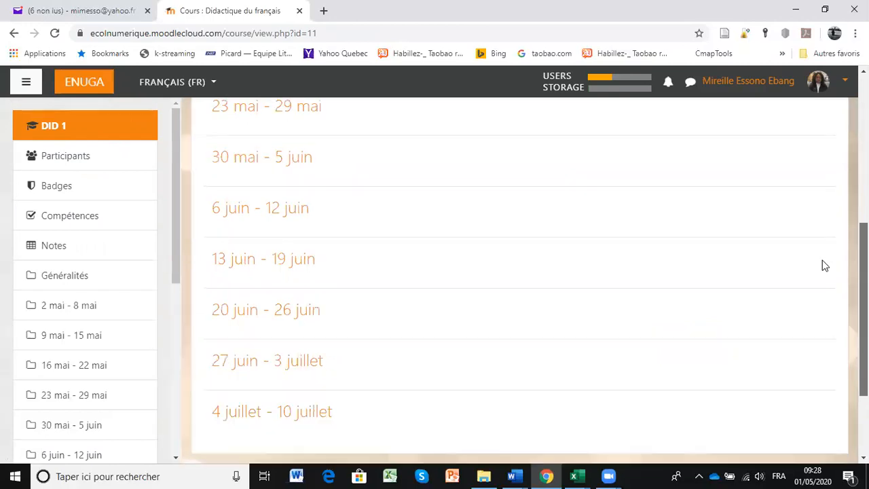
scroll(822, 252, up, 3)
scroll(826, 312, up, 1)
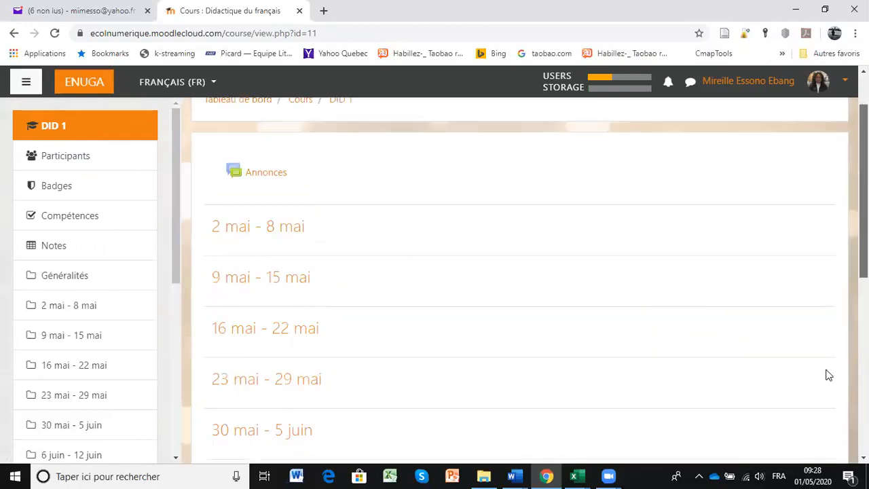
scroll(826, 369, down, 5)
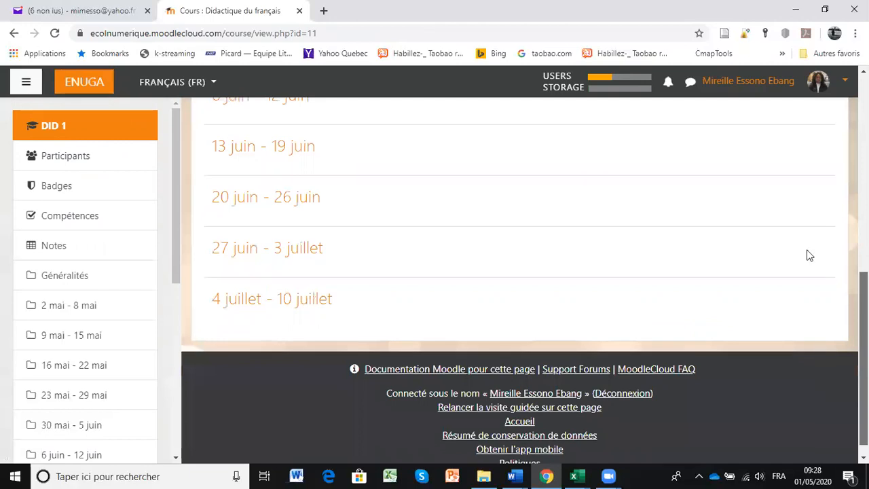
scroll(808, 252, up, 5)
scroll(808, 246, up, 1)
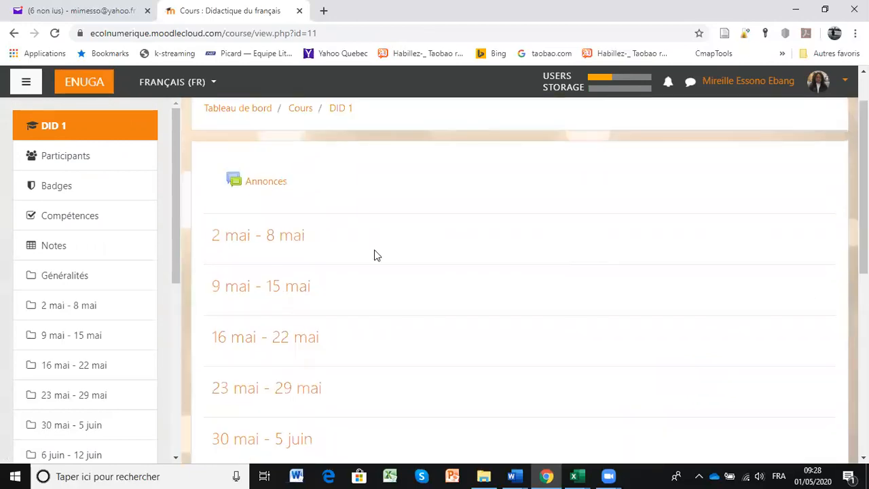
click(296, 241)
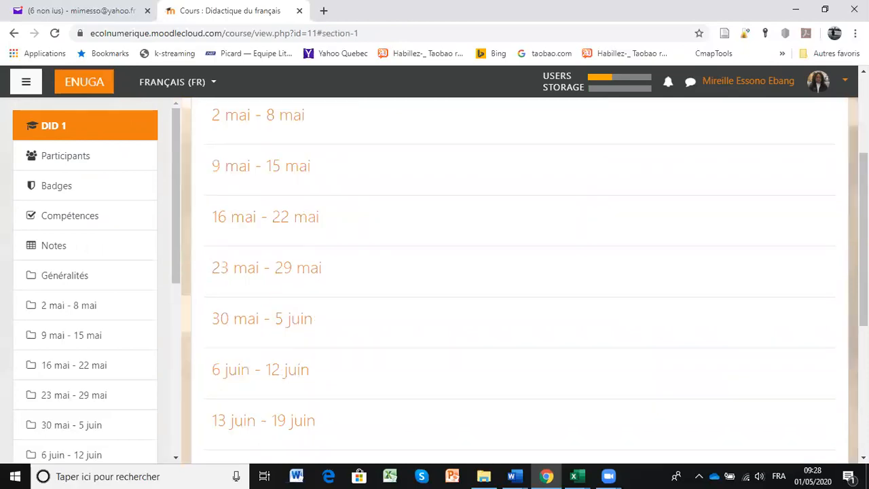
scroll(520, 279, up, 3)
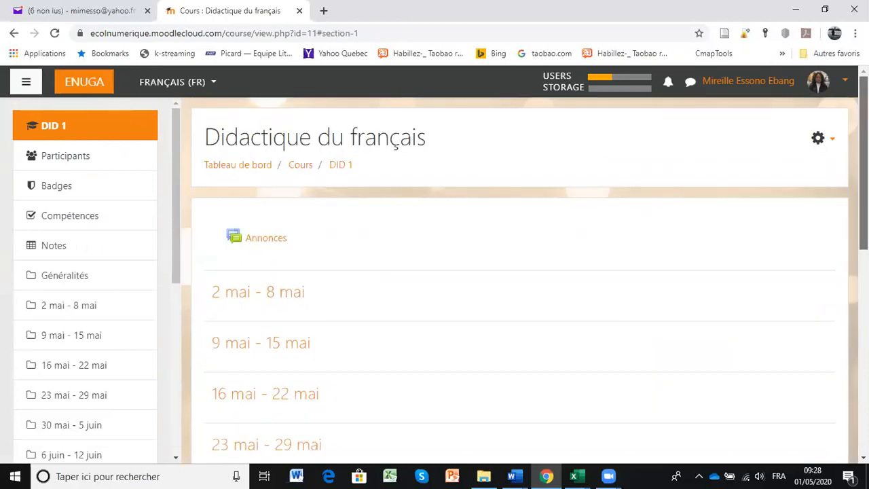
scroll(520, 279, down, 1)
scroll(846, 188, down, 4)
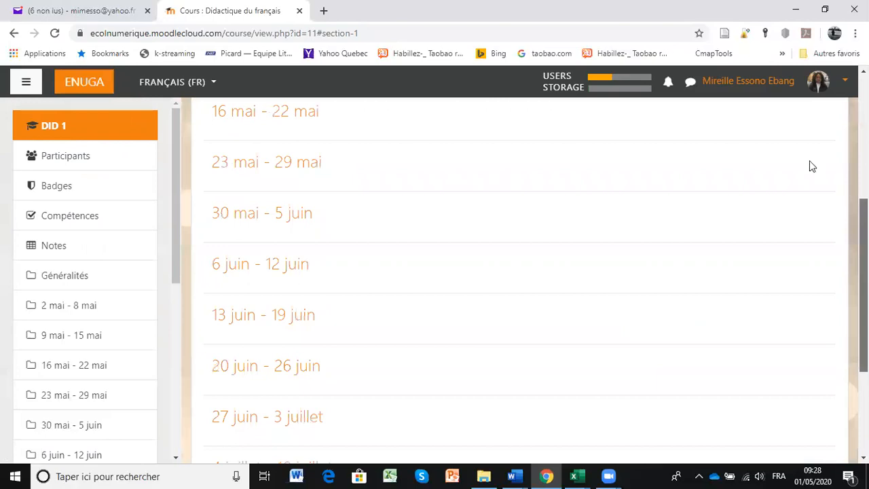
- Turn on editing mode for the Didactique du français course
scroll(811, 163, up, 5)
click(833, 143)
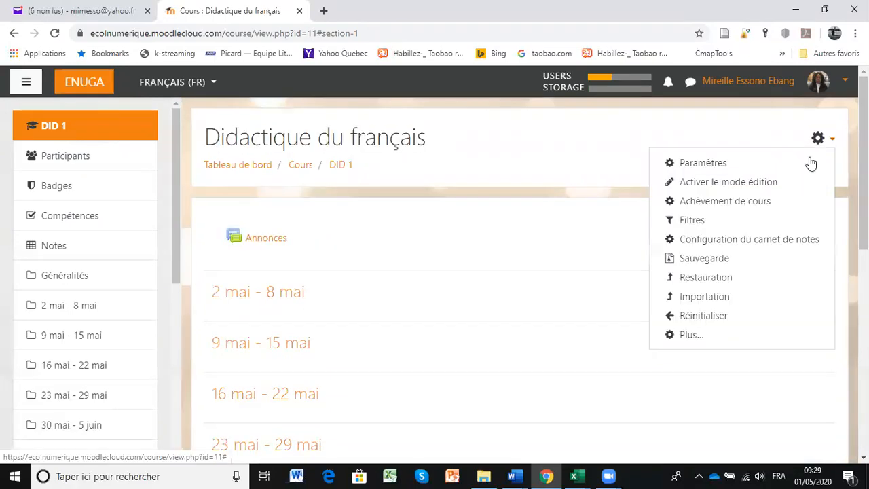
click(775, 183)
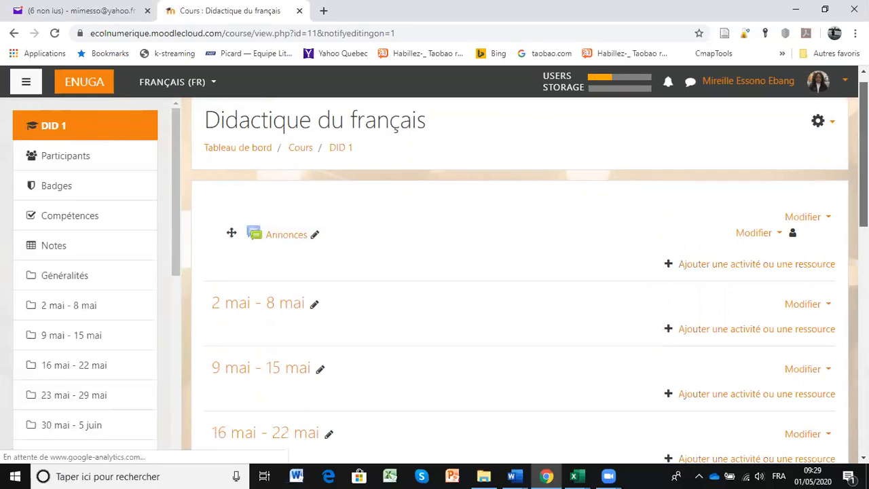
- Start adding a Fichier resource to the 2 mai - 8 mai section and name it "Didactique 1"
scroll(840, 230, down, 2)
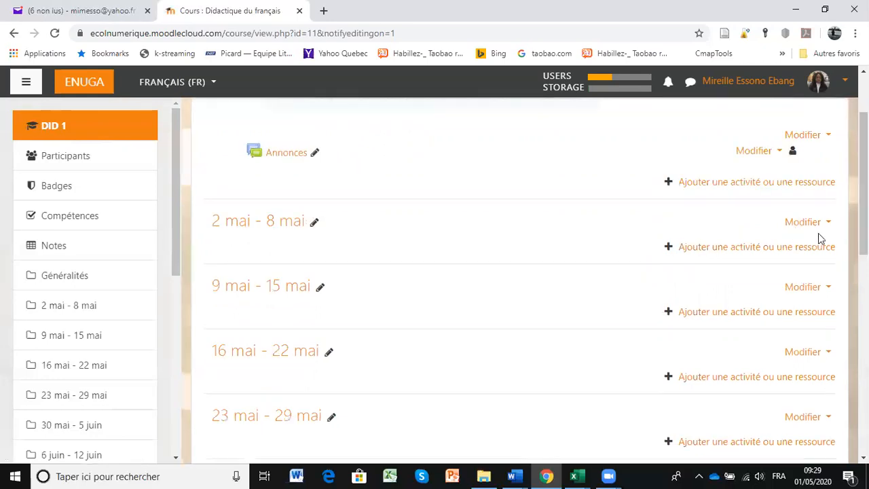
click(786, 250)
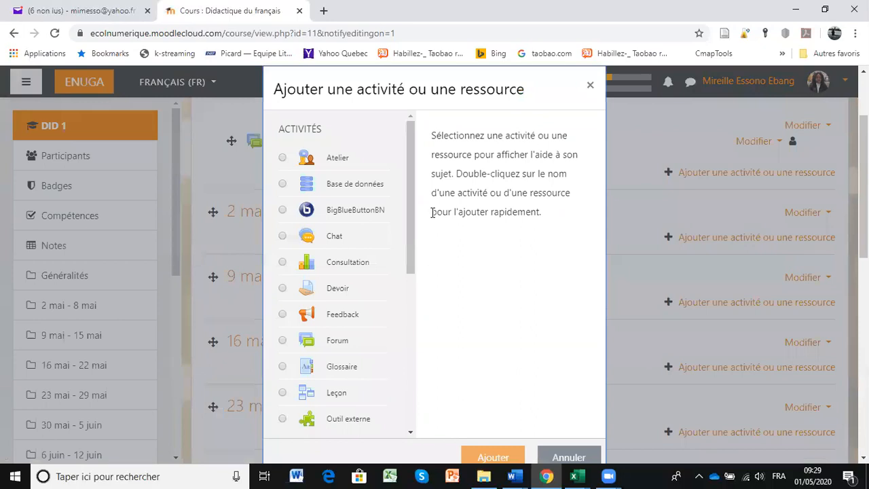
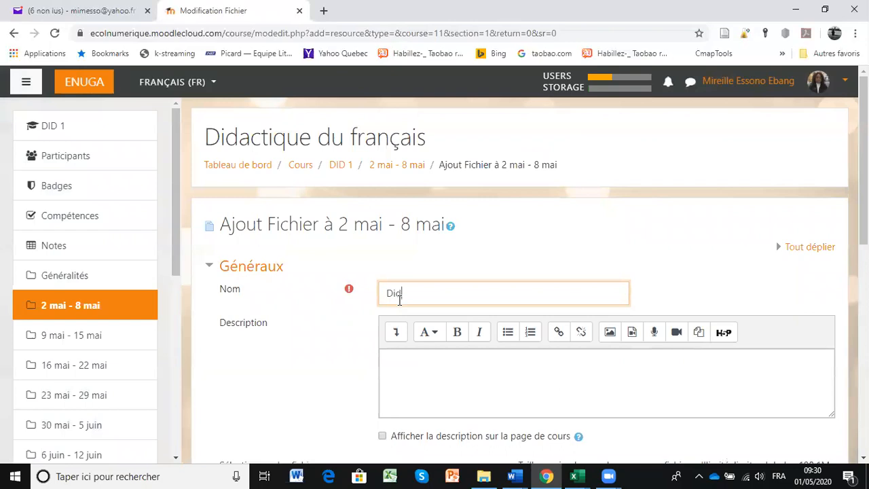
text(que 1)
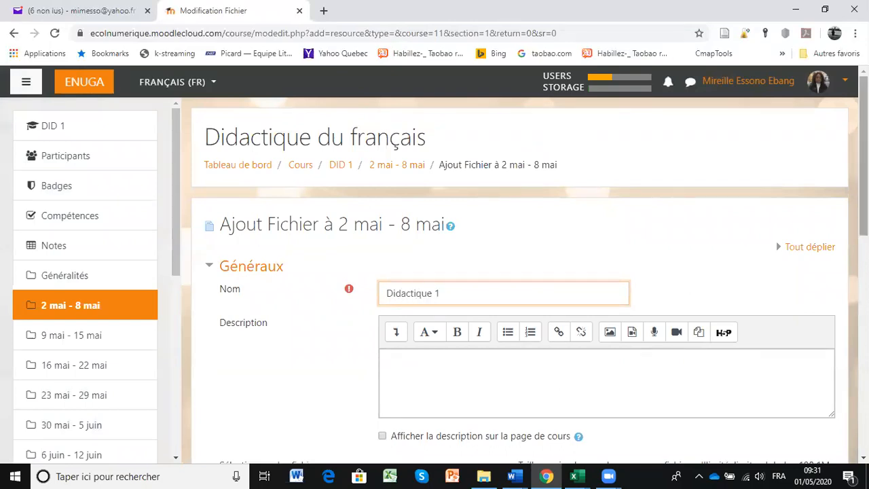
- Enter "Différence entre la didactique et la pédagogie" as the description of the file resource
scroll(421, 271, down, 1)
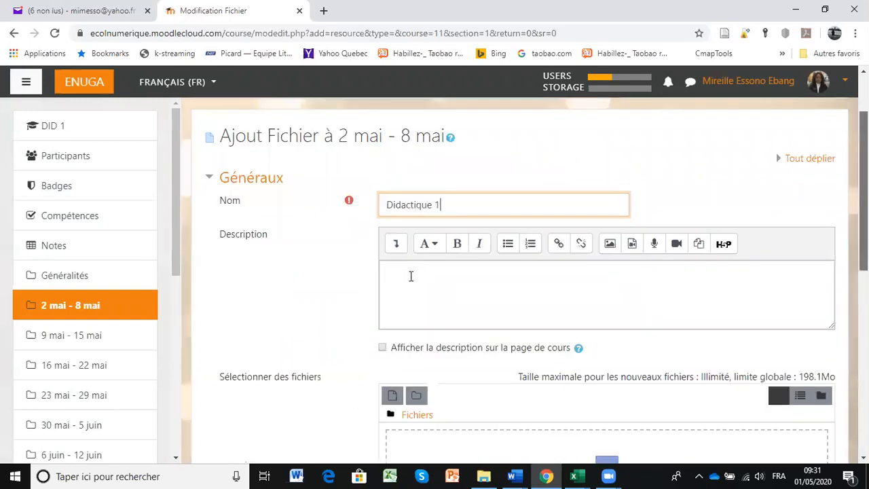
click(411, 275)
text(Différenc)
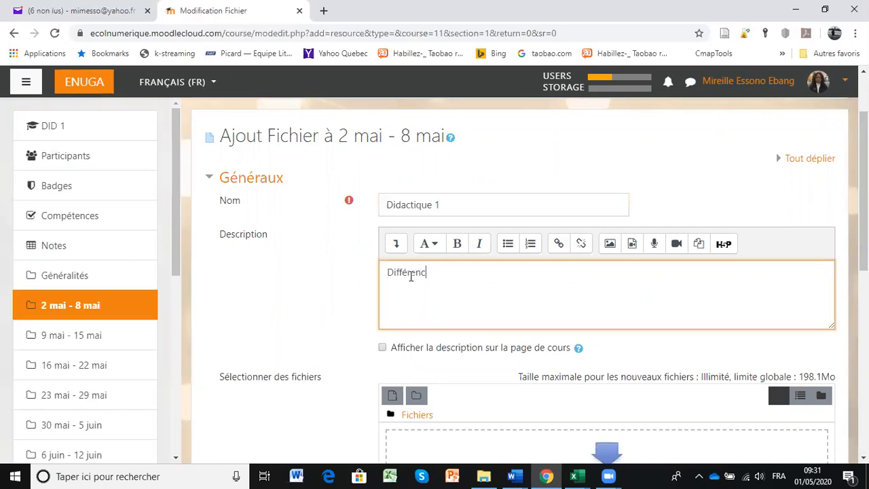
text(e entre la didactique et la pédagogie)
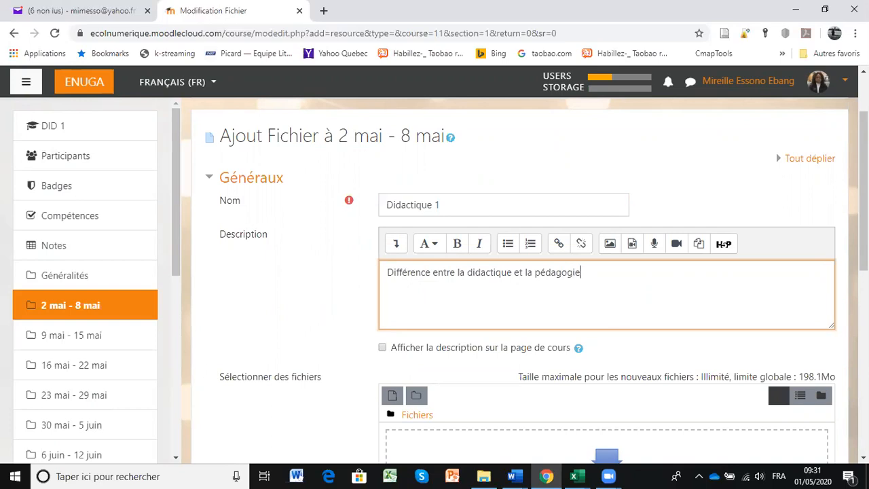
scroll(516, 285, down, 1)
drag(864, 247, 864, 256)
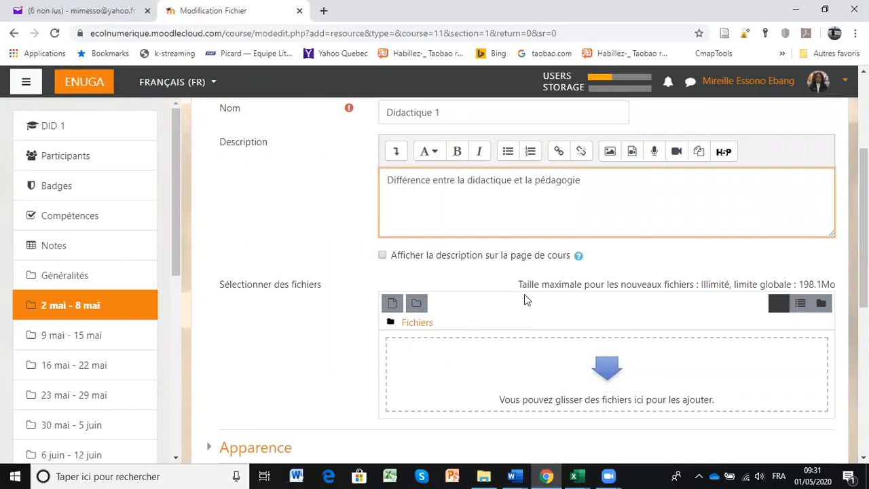
- Upload "Didactique et pédagogie.ppt" from the Dropbox Documents folder to the file resource and show the description on the course page
click(393, 307)
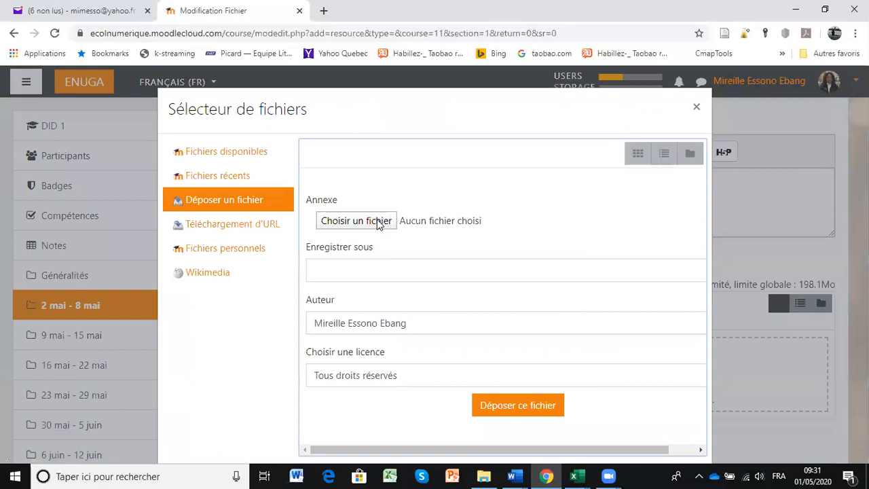
click(379, 226)
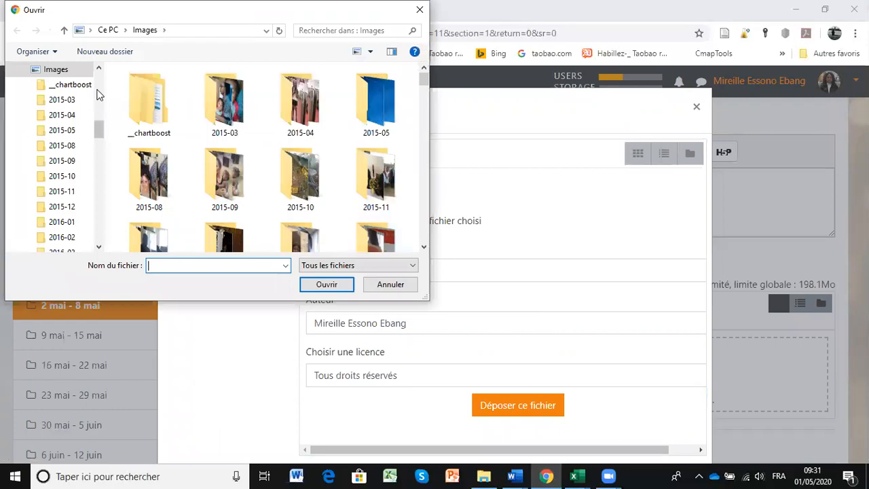
scroll(97, 95, up, 2)
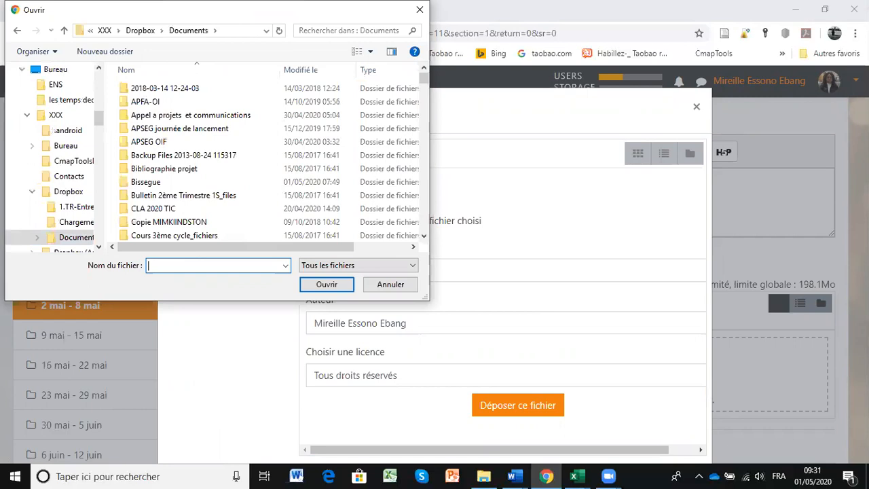
text(did)
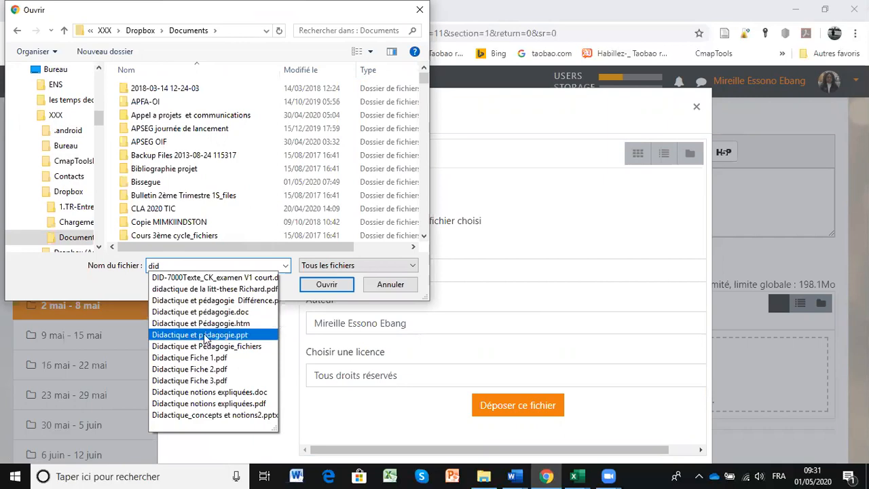
click(206, 338)
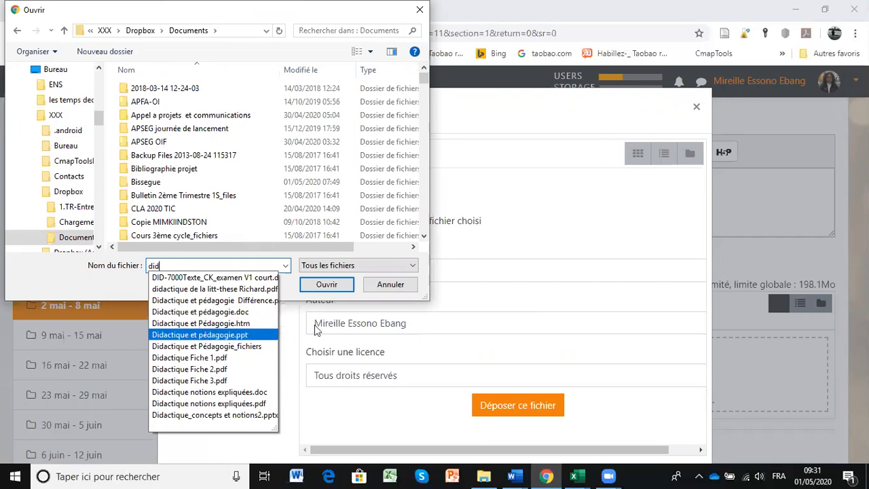
click(331, 288)
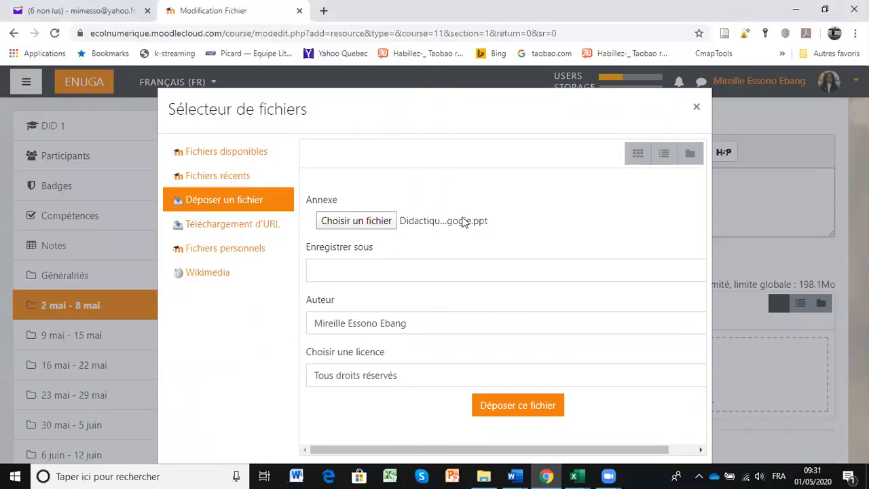
click(502, 406)
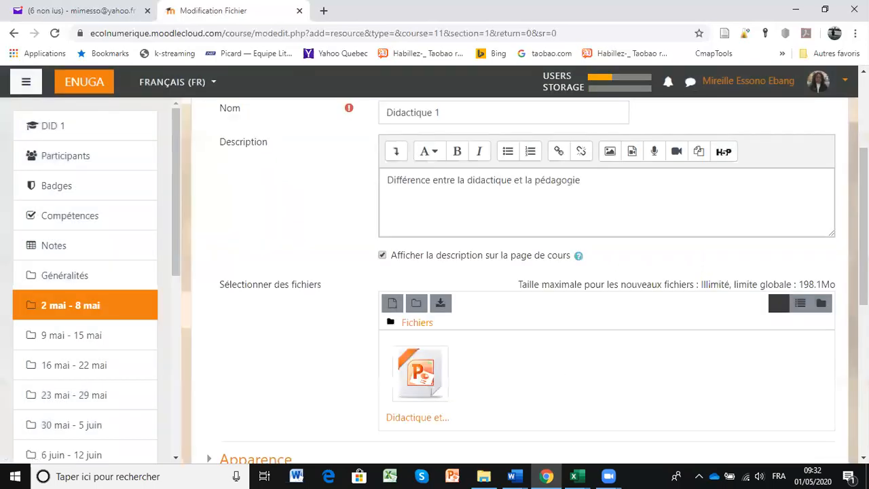
- In the resource's Apparence settings, turn on the display of the file's size and type
scroll(516, 272, down, 1)
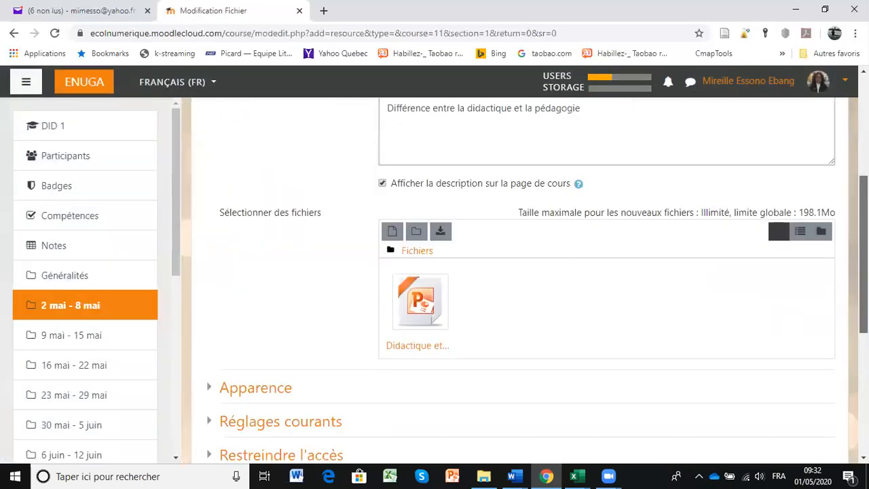
scroll(516, 271, down, 2)
scroll(534, 304, down, 1)
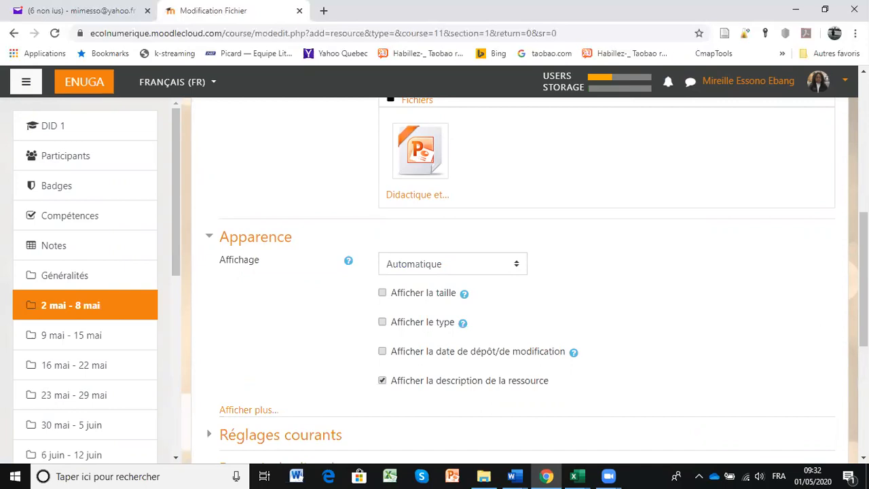
scroll(525, 280, down, 1)
scroll(688, 252, down, 3)
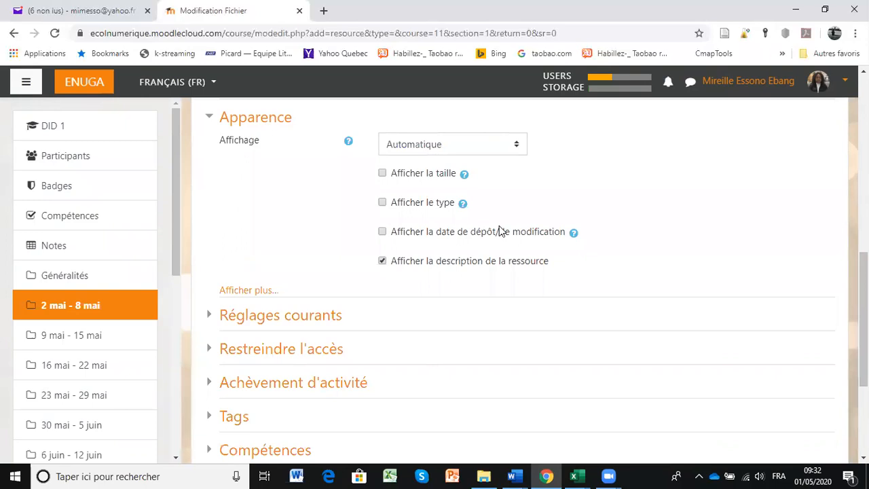
click(382, 203)
click(384, 174)
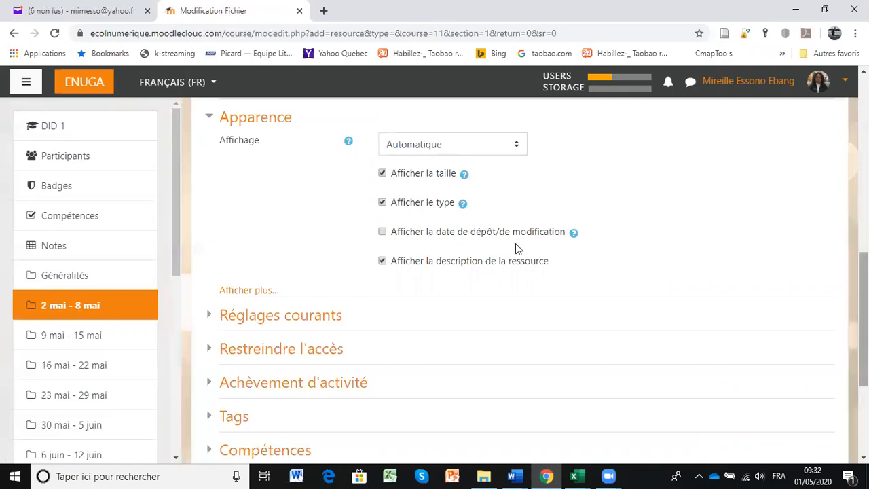
- Review the availability options under Réglages courants and the access restriction settings of the file resource
scroll(515, 243, down, 1)
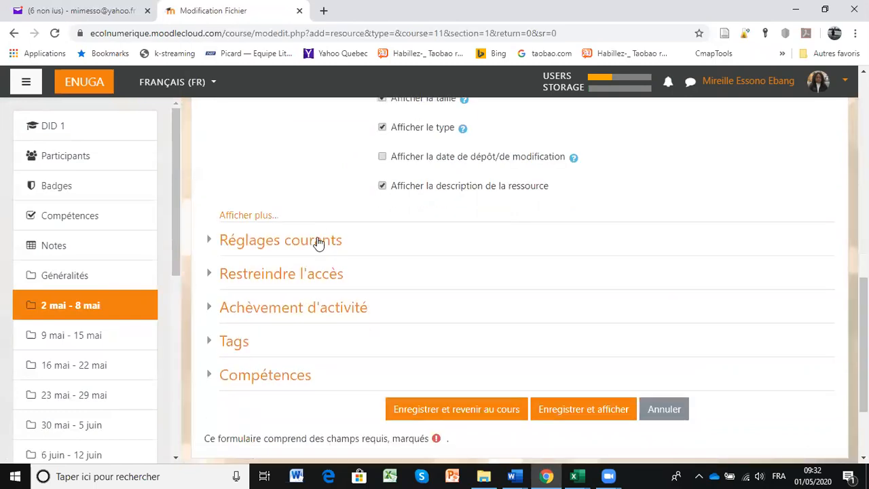
click(316, 242)
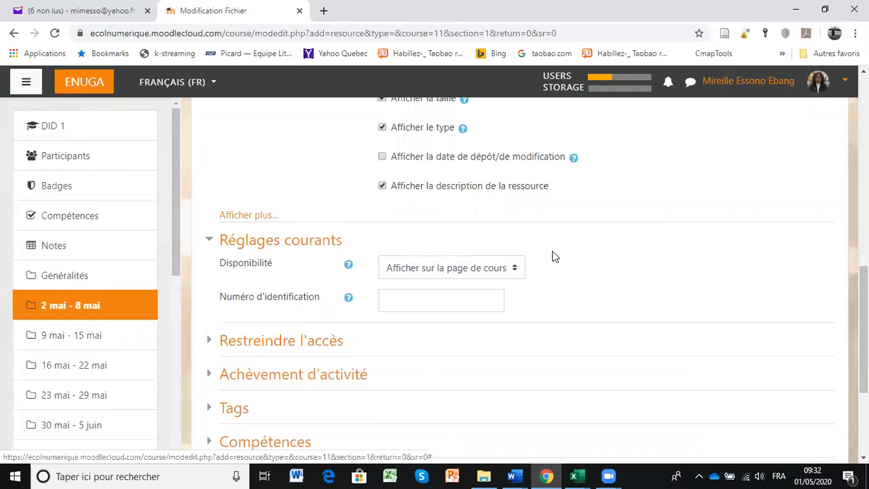
click(516, 270)
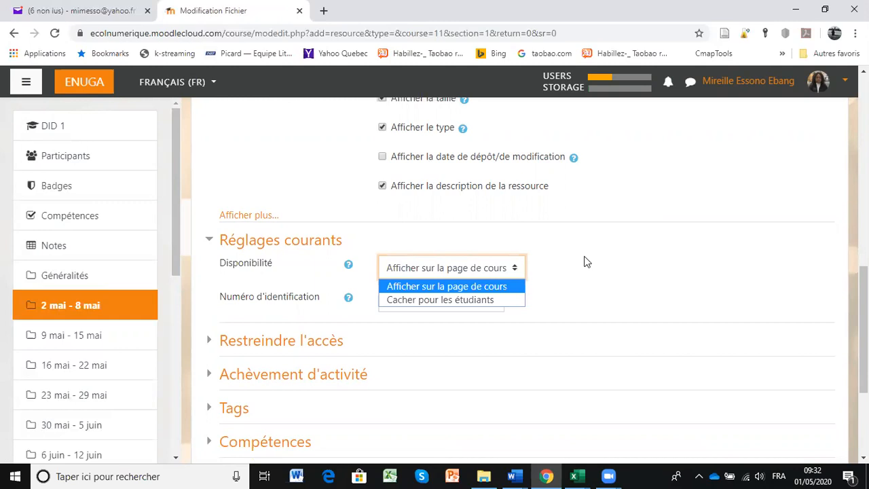
key(Escape)
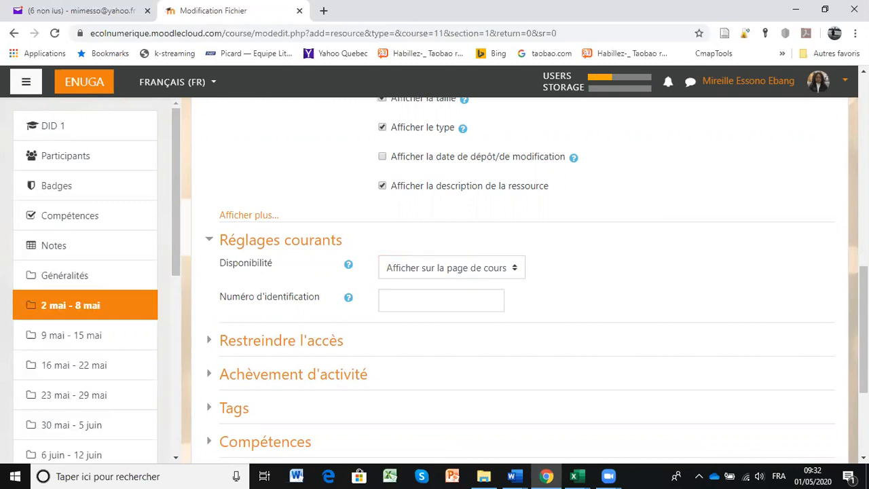
scroll(516, 271, down, 1)
scroll(577, 223, down, 1)
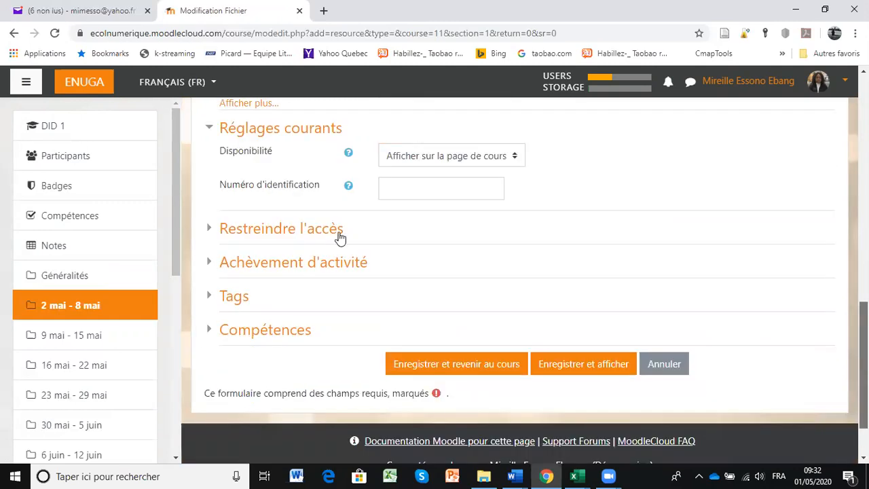
click(361, 248)
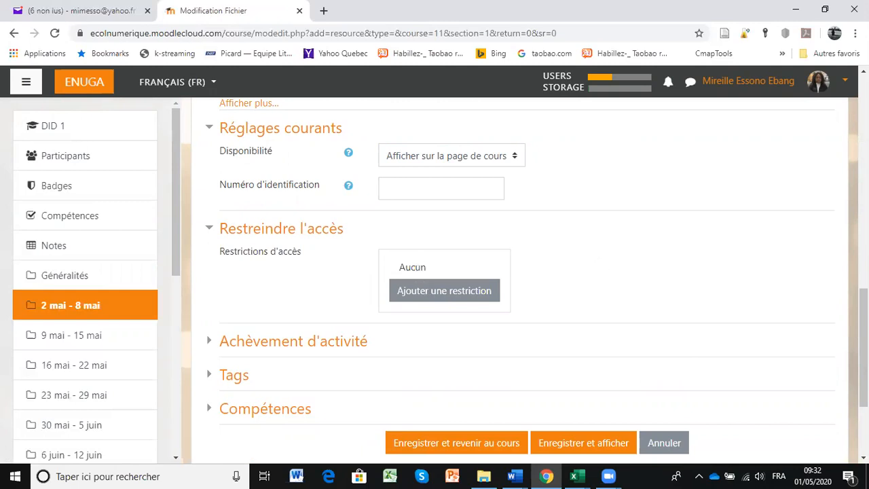
scroll(549, 275, down, 1)
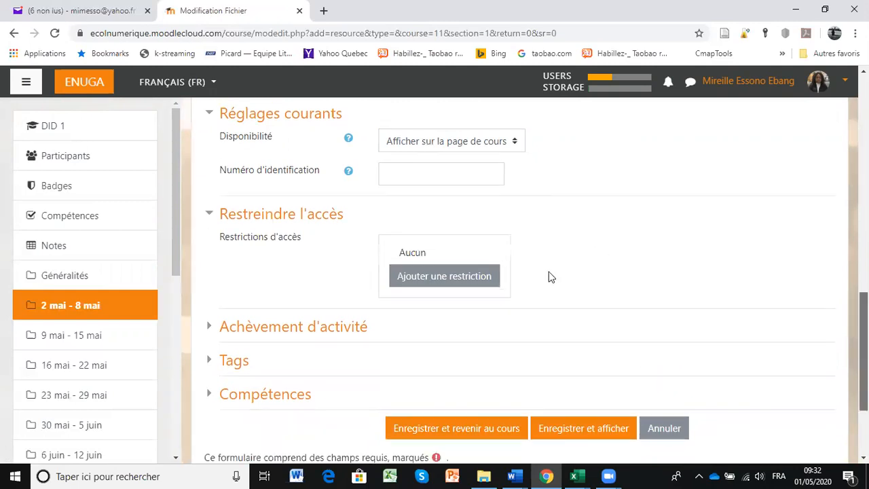
scroll(549, 275, down, 1)
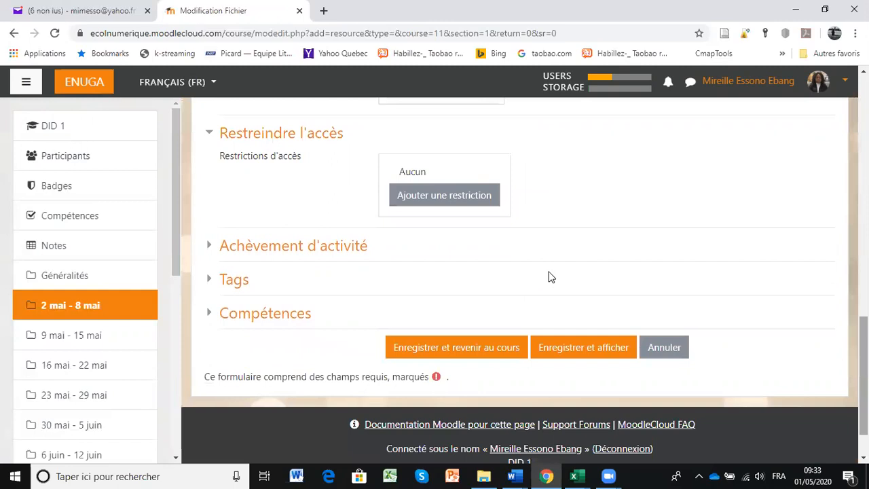
- Enable the expected completion date under Achèvement d'activité and set its day to 8 mai
click(353, 251)
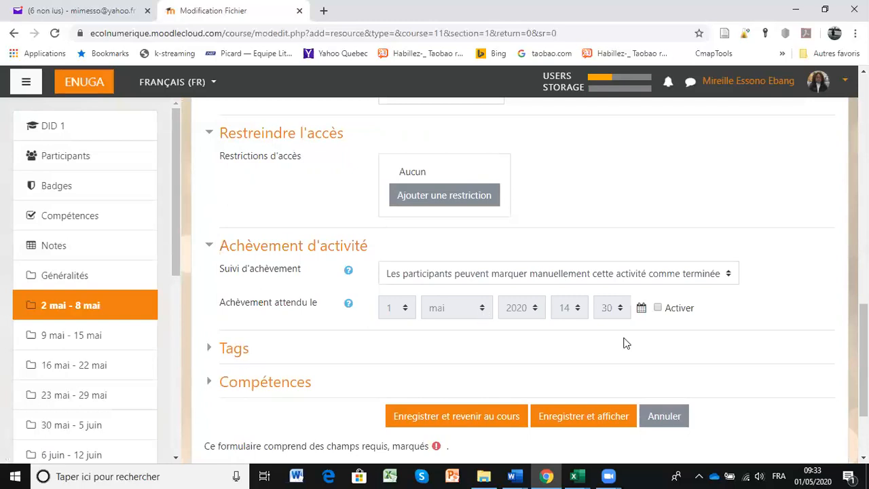
click(658, 308)
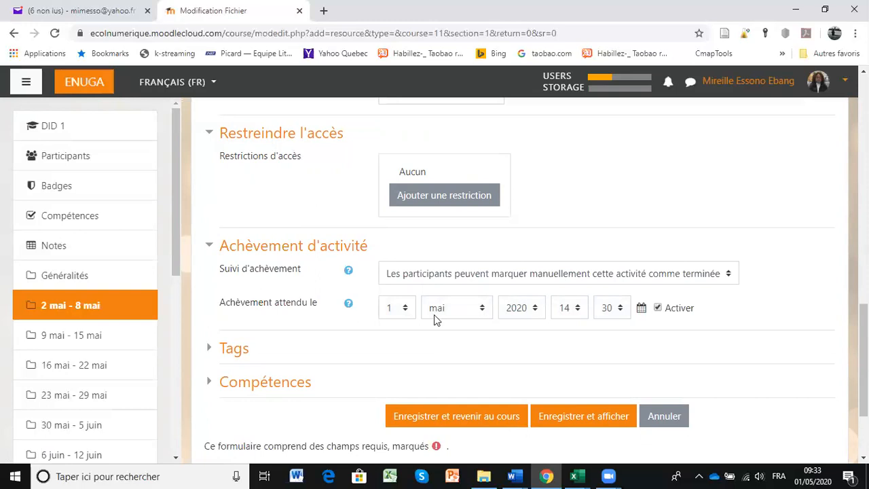
click(403, 311)
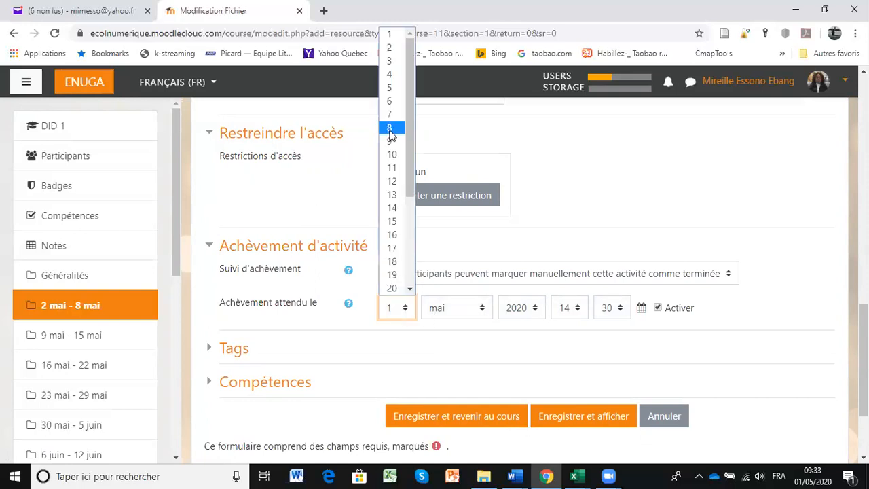
click(390, 129)
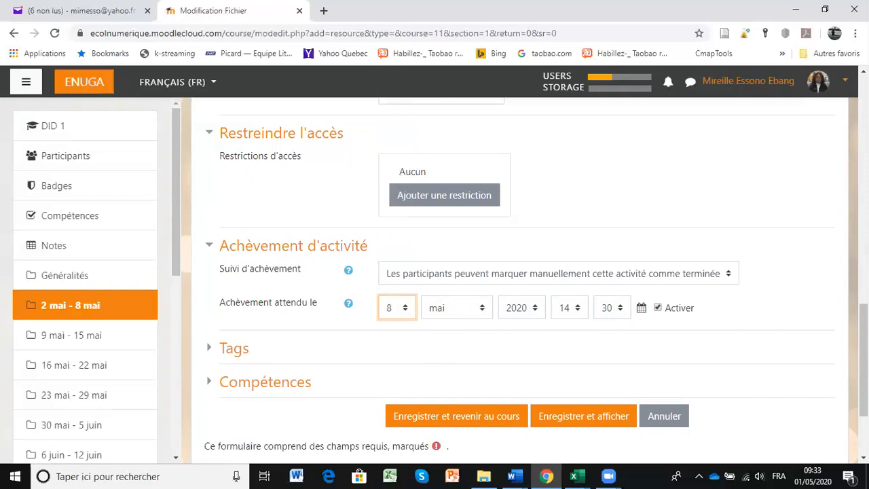
- Expand the Compétences settings and review the resource's settings from Apparence down to the end of the form
scroll(520, 279, up, 1)
scroll(524, 280, down, 3)
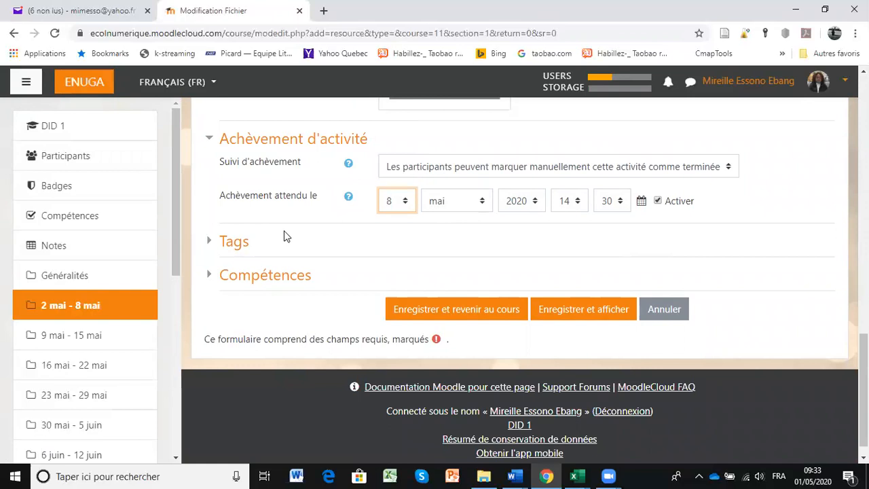
click(265, 277)
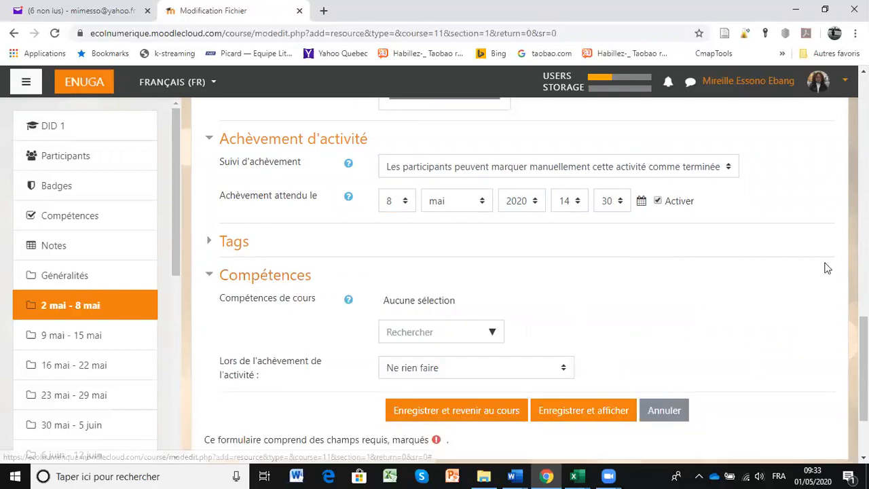
scroll(827, 267, up, 5)
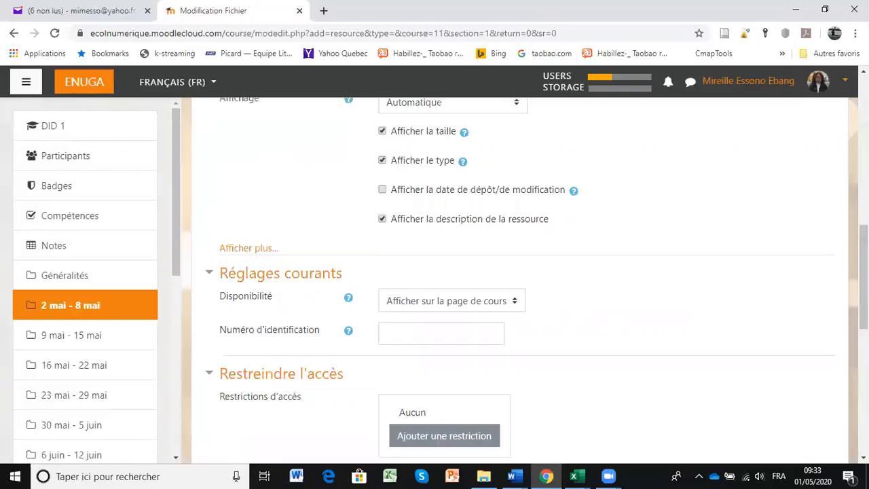
scroll(516, 278, down, 3)
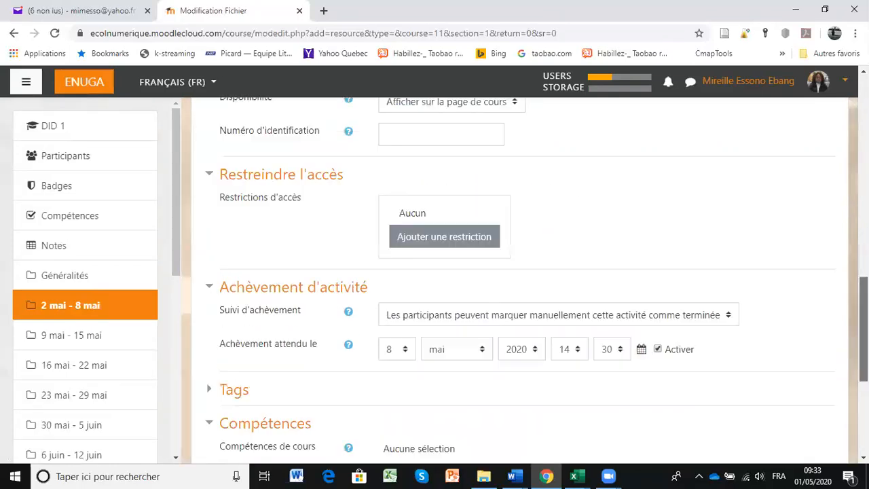
scroll(758, 341, down, 4)
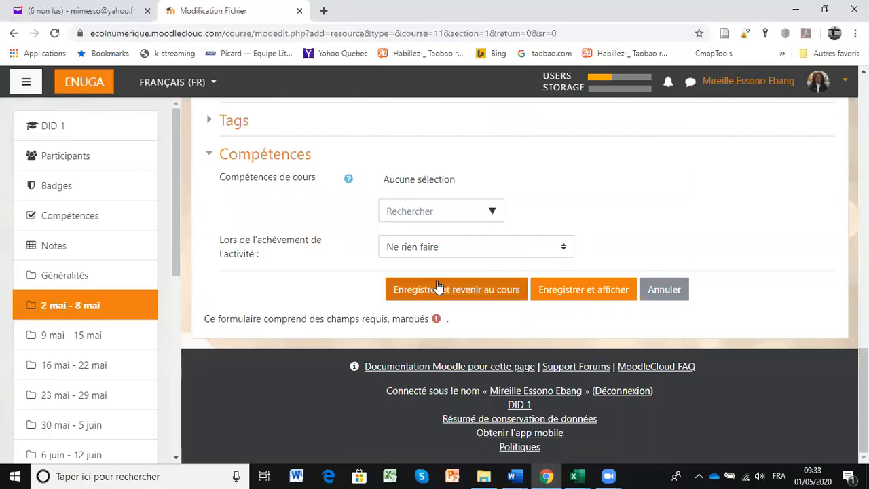
- Try "Marquer la compétence comme atteinte" as the action on activity completion, and restore "Ne rien faire"
click(564, 250)
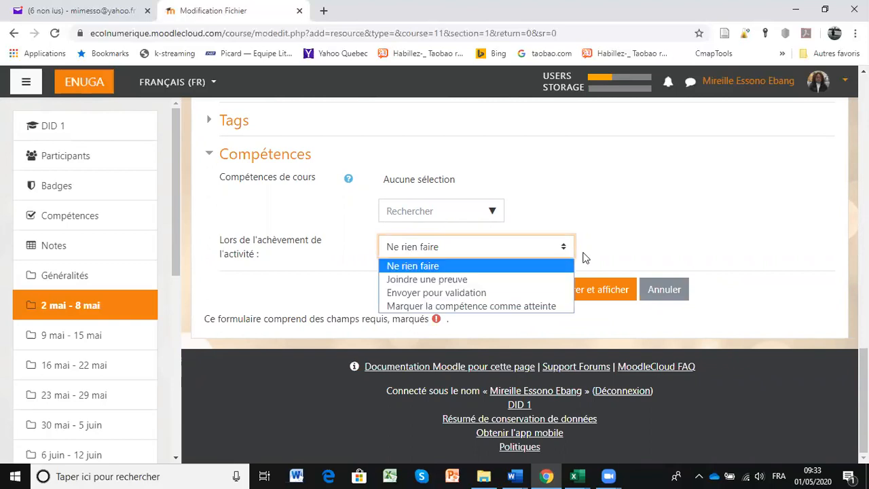
click(525, 306)
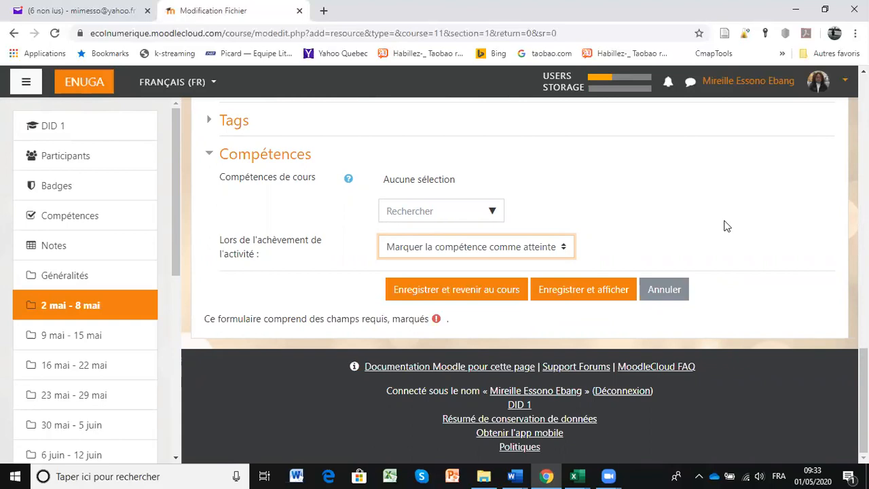
click(567, 248)
click(528, 267)
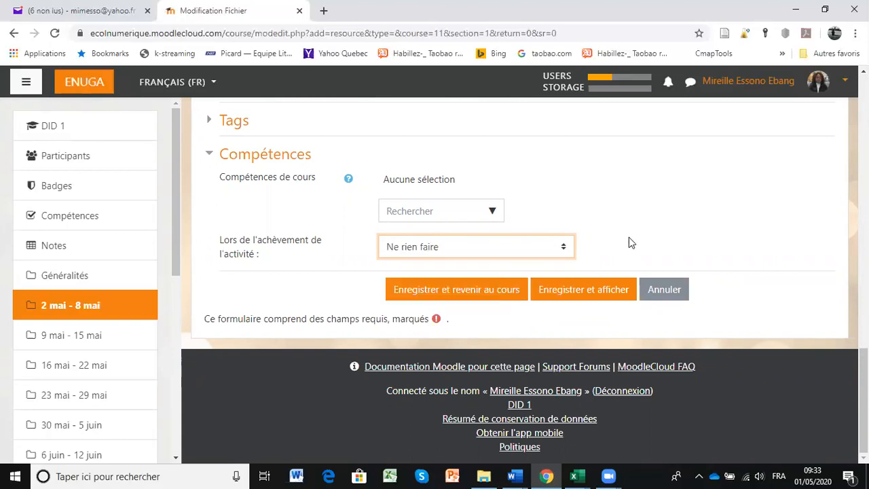
- Save the Didactique 1 file resource and display its page
click(566, 291)
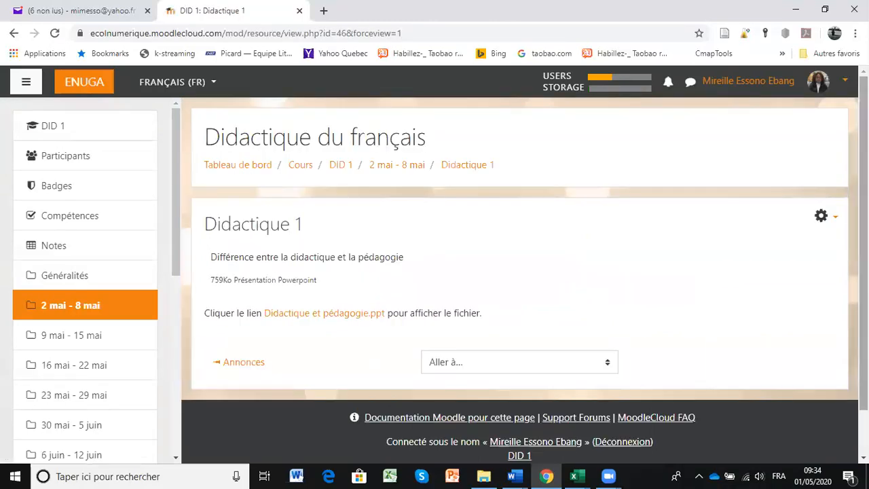
scroll(519, 271, down, 1)
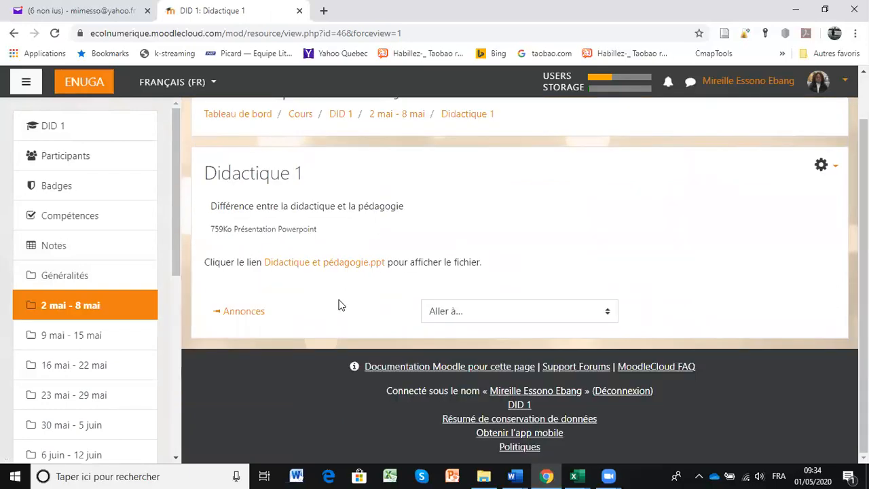
- Open the course's Annonces forum from the resource page and look over its content
click(257, 312)
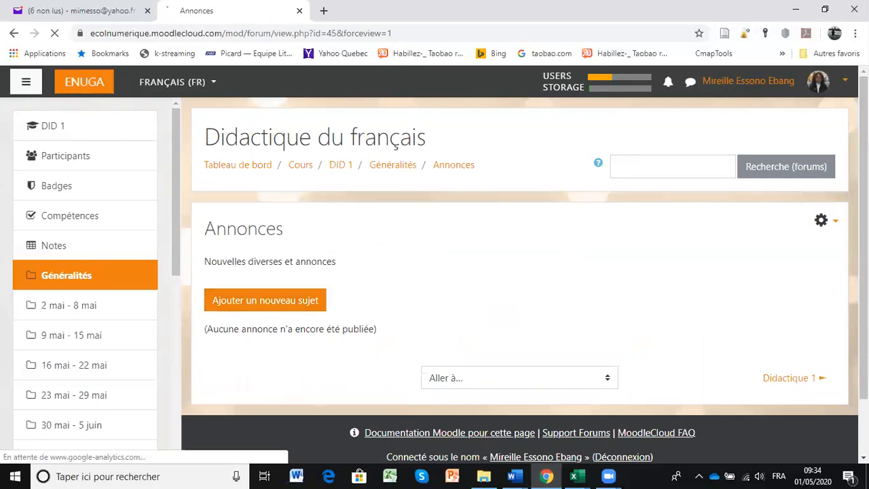
scroll(520, 280, down, 1)
scroll(519, 280, down, 1)
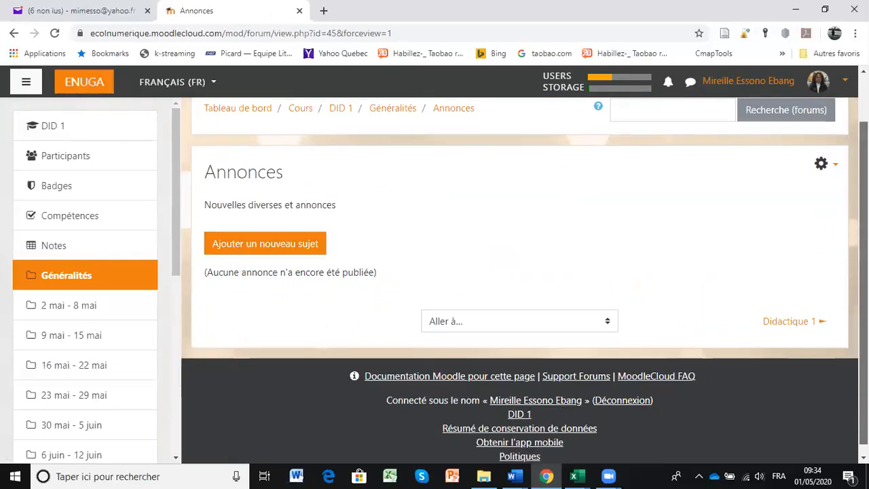
scroll(520, 280, down, 1)
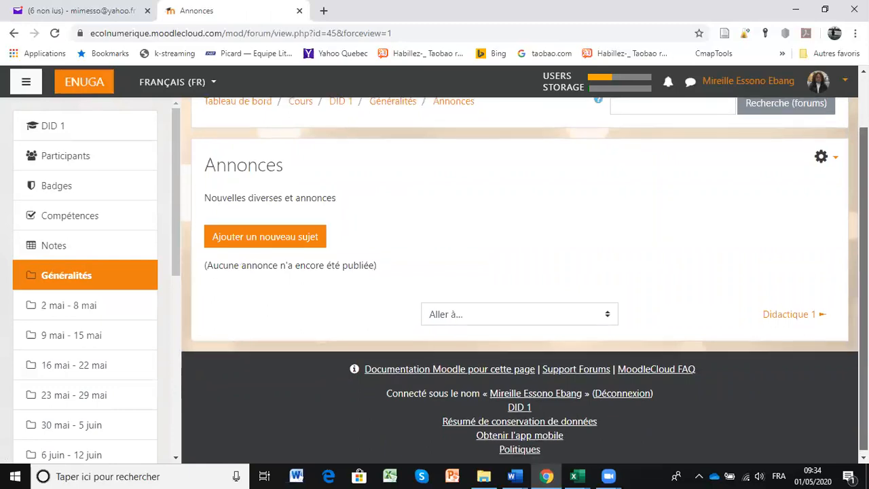
scroll(519, 280, up, 1)
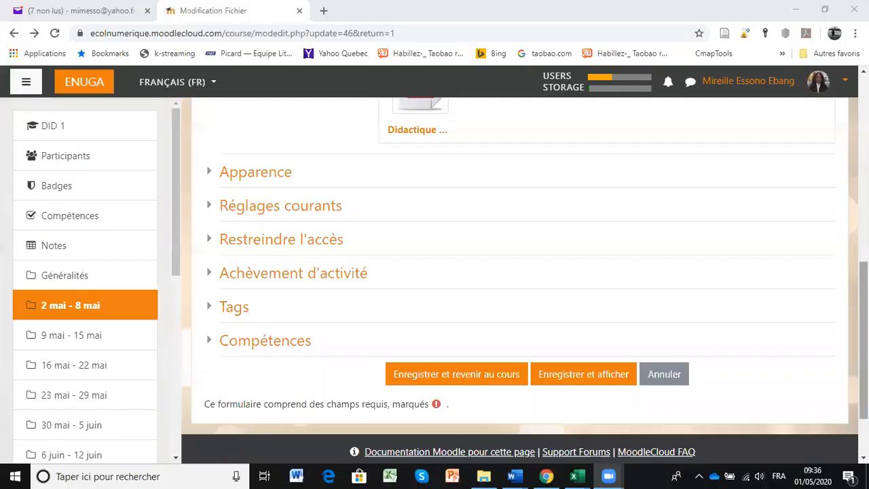
- Look over the Didactique 1 file resource's settings form, then save it and return to the course
drag(864, 339, 864, 342)
scroll(847, 131, up, 5)
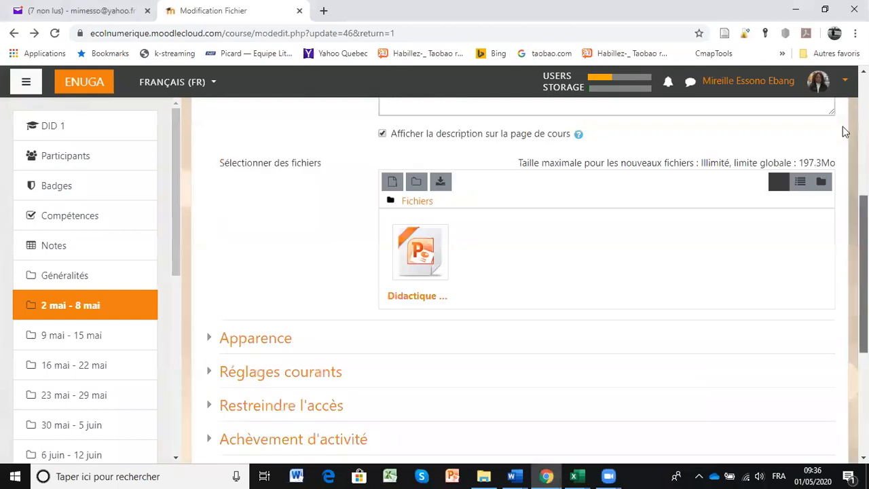
scroll(845, 197, down, 1)
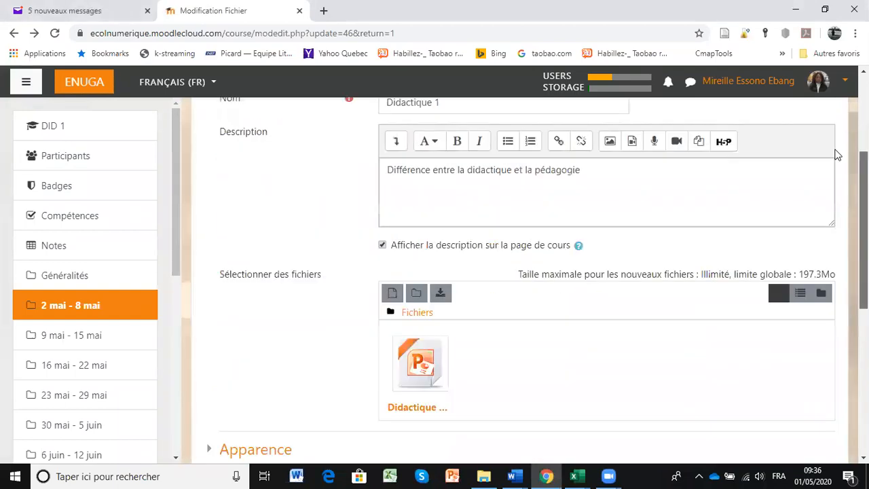
scroll(836, 178, up, 2)
scroll(845, 262, down, 5)
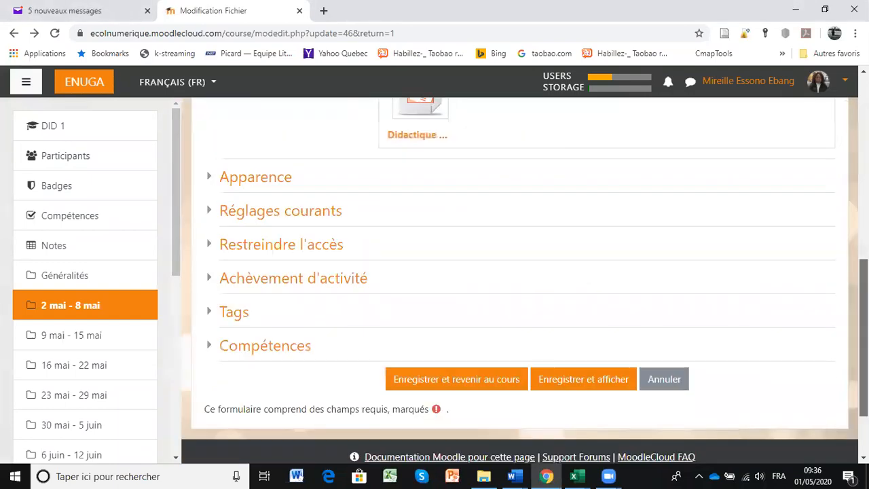
scroll(801, 274, down, 1)
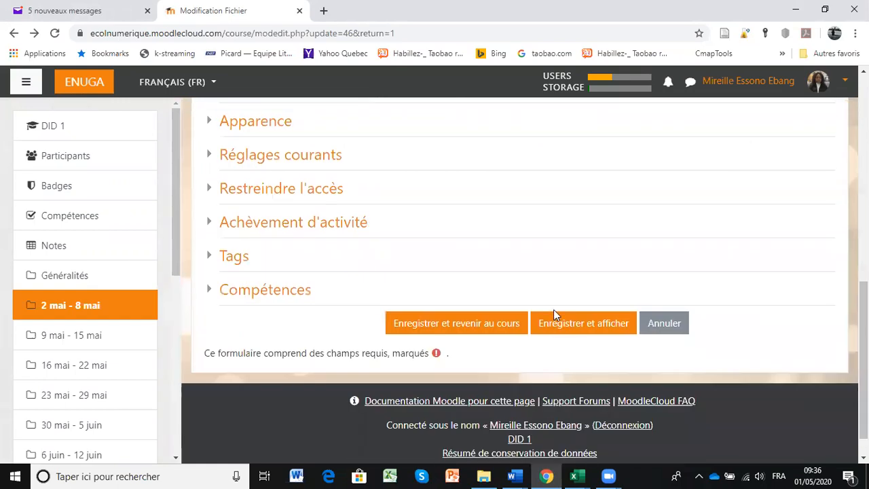
click(489, 324)
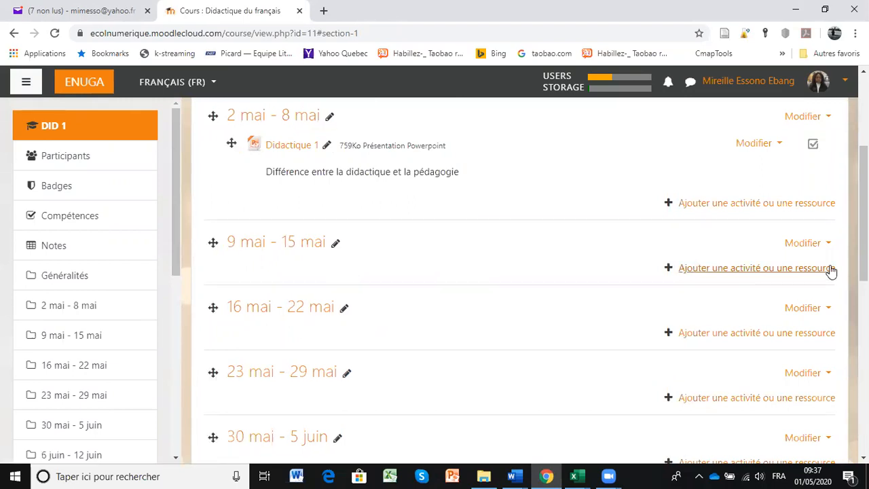
- Add a Devoir activity to the course's 27 juin - 3 juillet section
scroll(519, 271, down, 2)
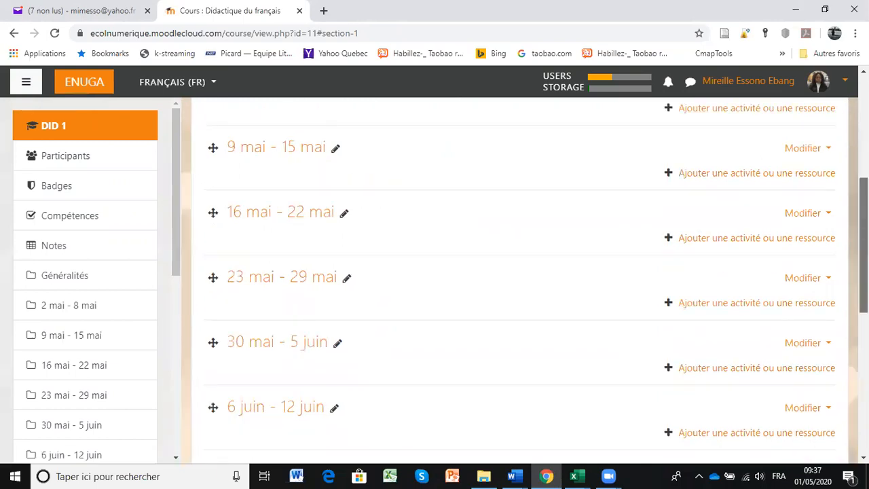
scroll(520, 280, down, 3)
scroll(520, 279, down, 3)
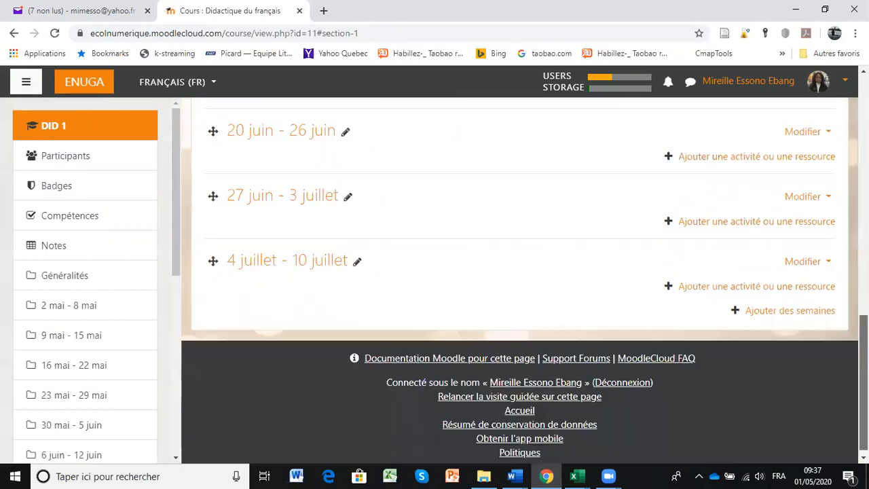
scroll(520, 280, up, 2)
scroll(675, 341, down, 1)
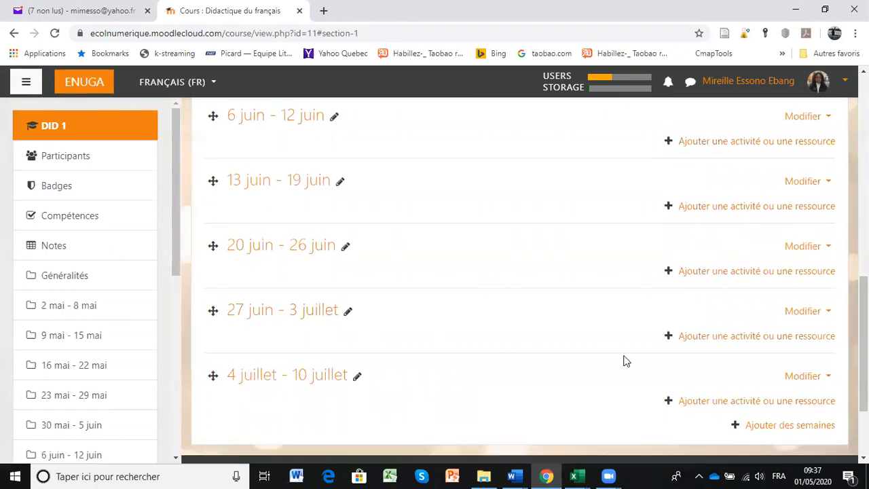
click(777, 336)
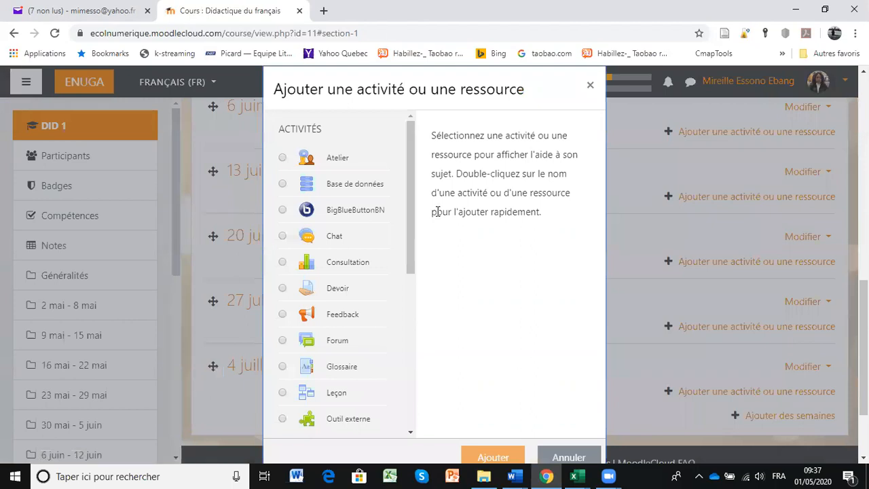
click(283, 290)
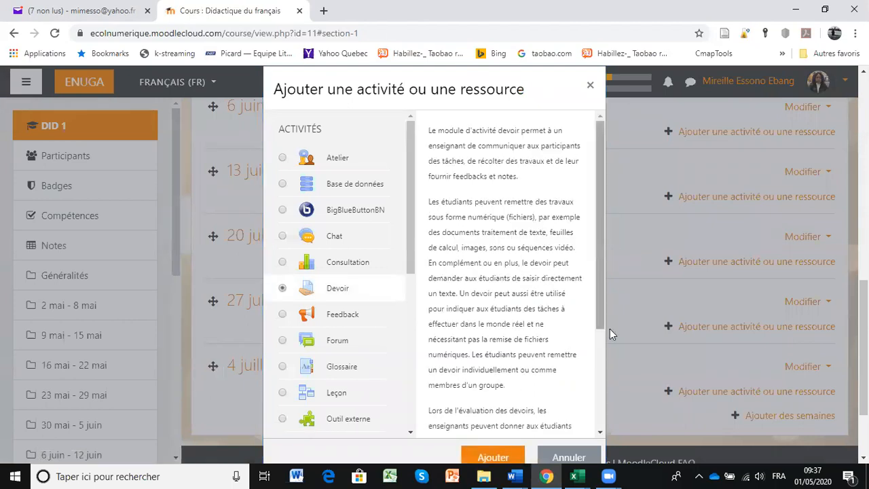
click(604, 385)
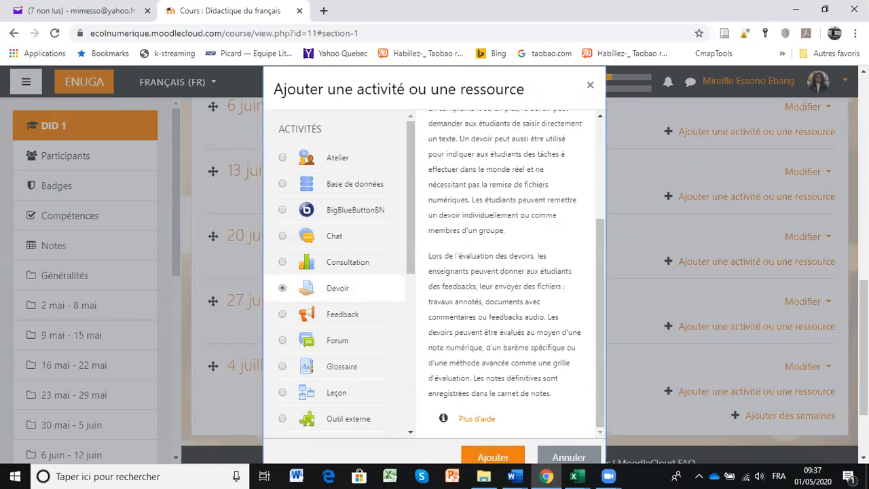
scroll(622, 353, down, 1)
scroll(509, 343, down, 1)
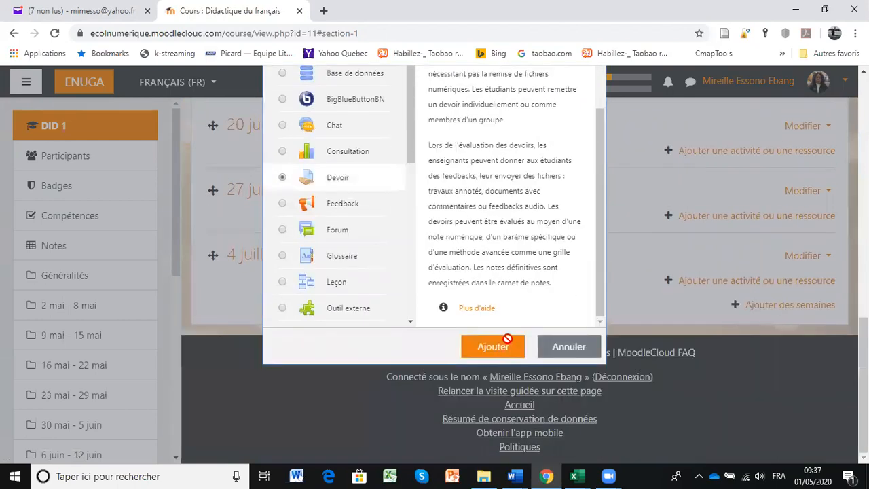
click(509, 343)
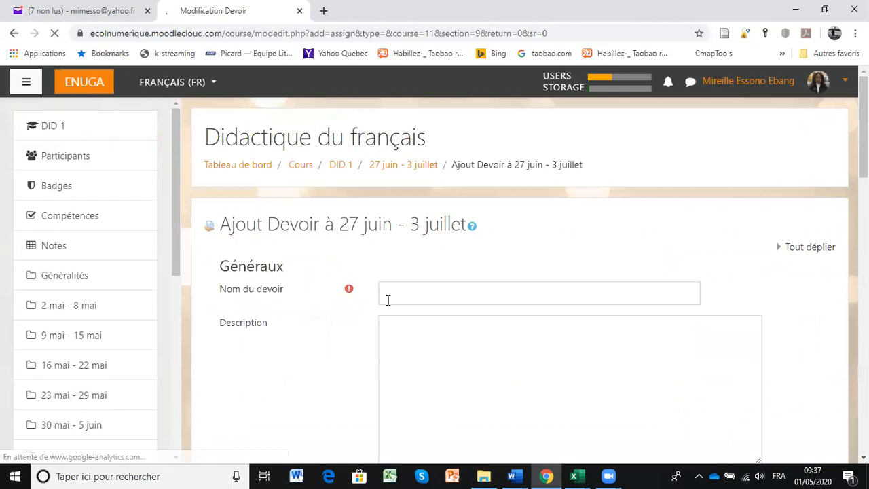
- Name the assignment "DEV 1" and enter "Synthèse du cours" as its description
click(388, 301)
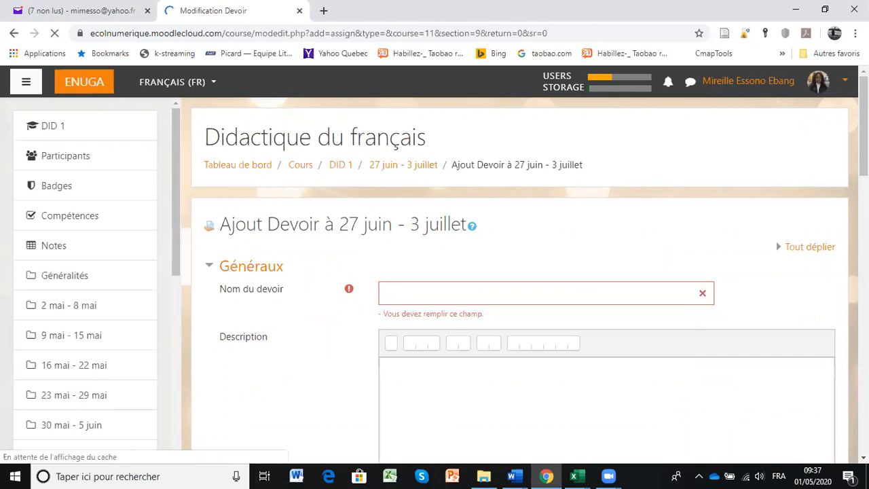
scroll(555, 223, down, 5)
scroll(555, 224, up, 3)
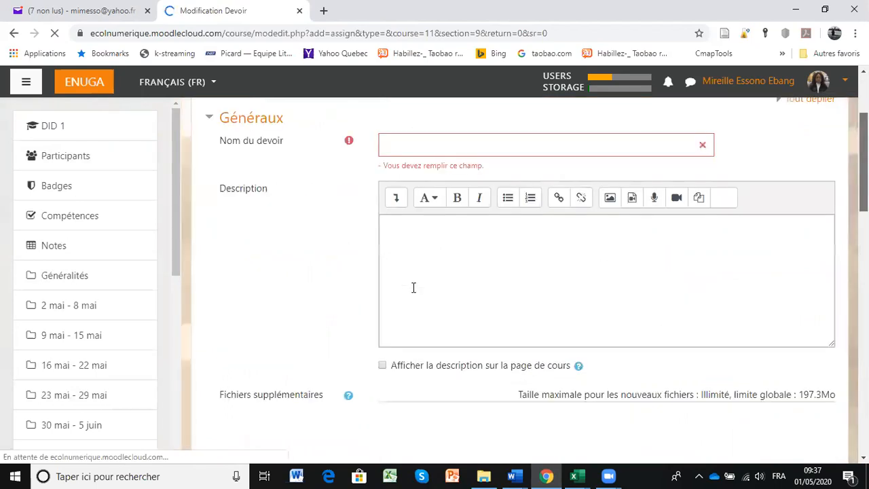
scroll(415, 295, up, 2)
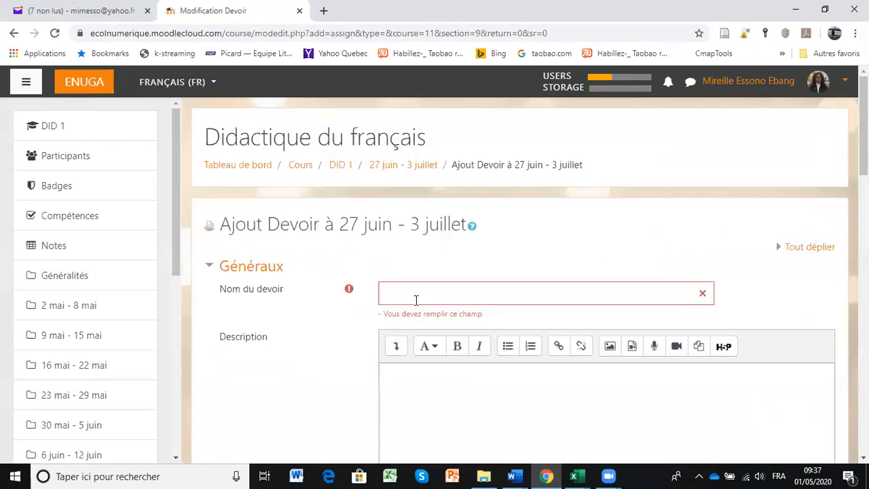
click(416, 300)
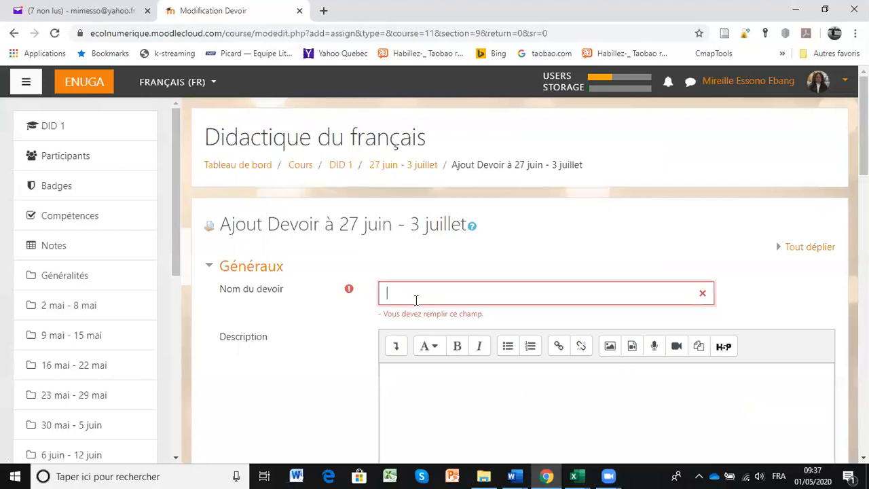
text(DEV 1)
scroll(482, 254, down, 2)
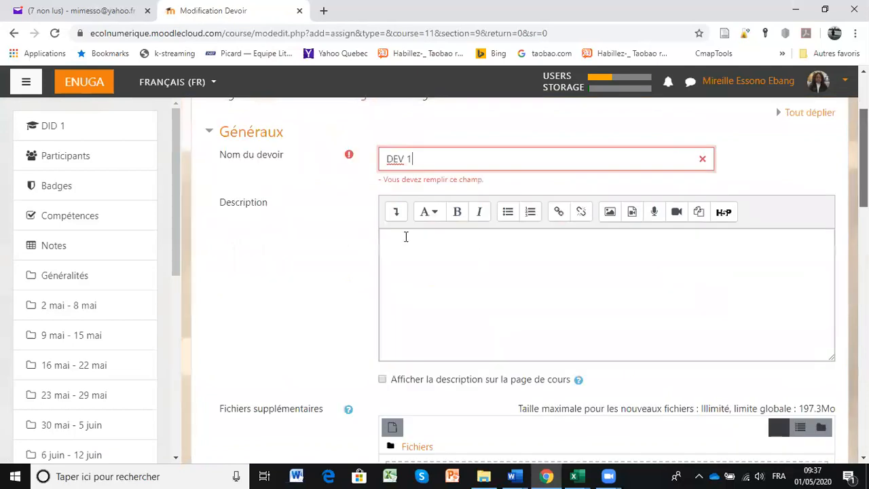
click(408, 243)
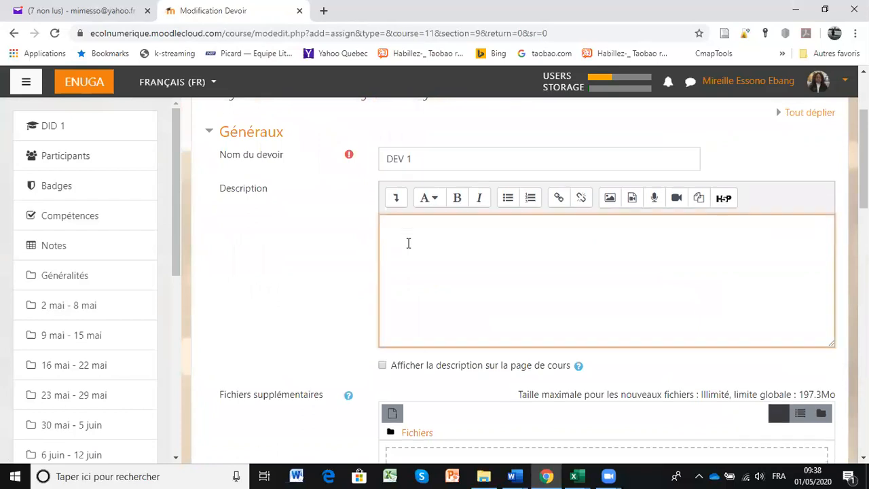
text(Synthèse du cours)
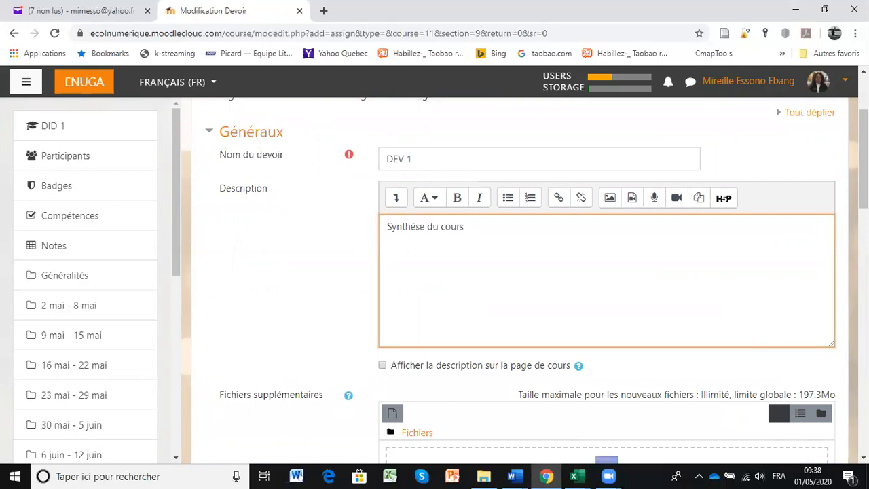
- Review the assignment's supplementary files, Disponibilité dates, Types de remise and remaining settings sections down to the end of the form
scroll(516, 271, down, 2)
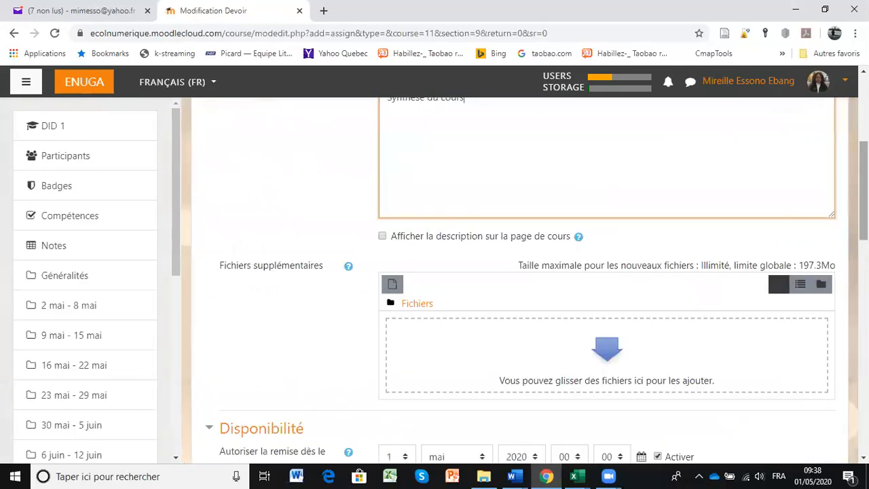
scroll(820, 234, down, 3)
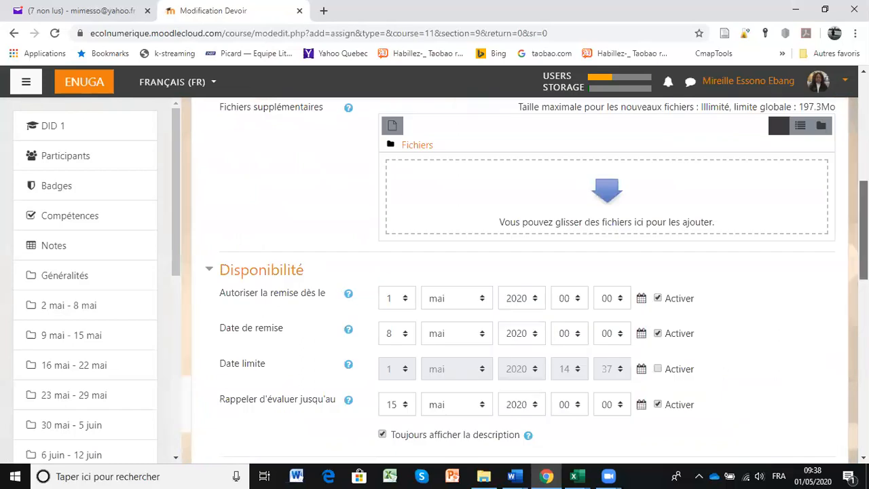
scroll(819, 234, up, 2)
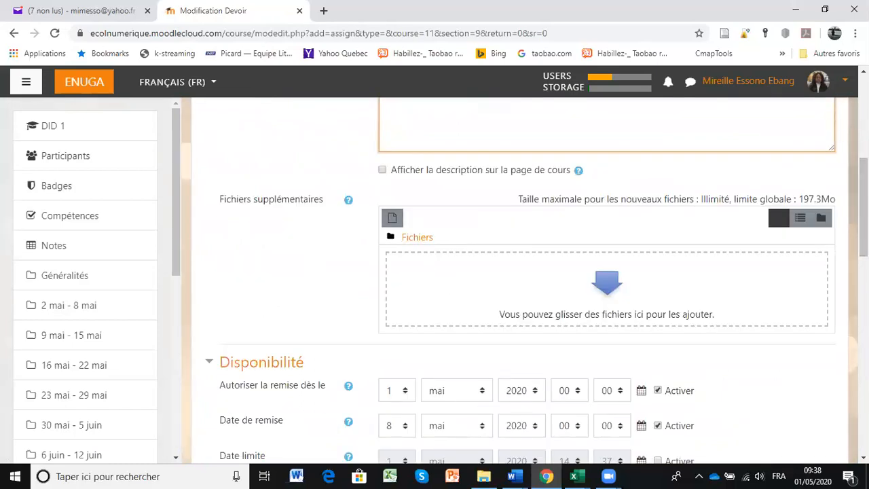
scroll(516, 278, down, 1)
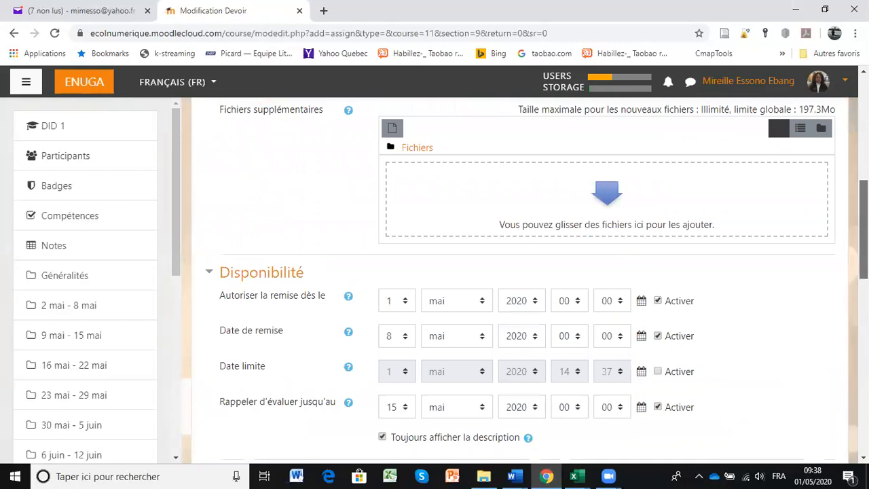
scroll(516, 279, down, 2)
scroll(516, 279, down, 1)
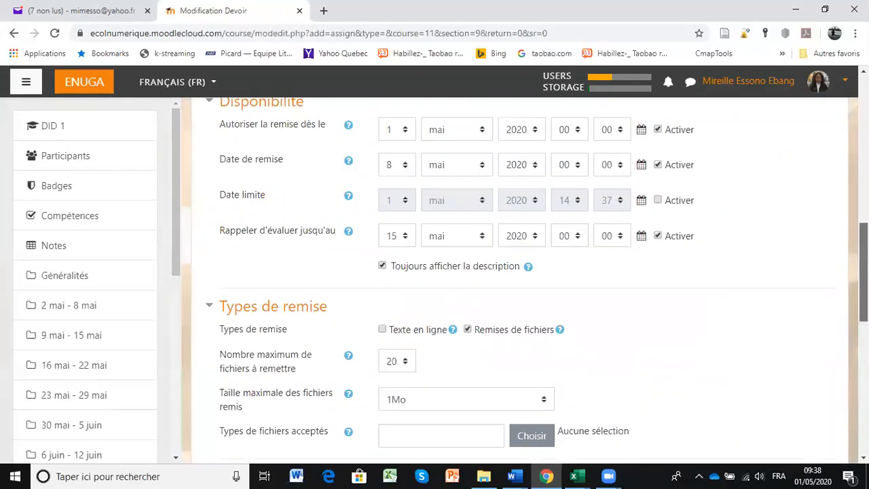
scroll(516, 279, up, 1)
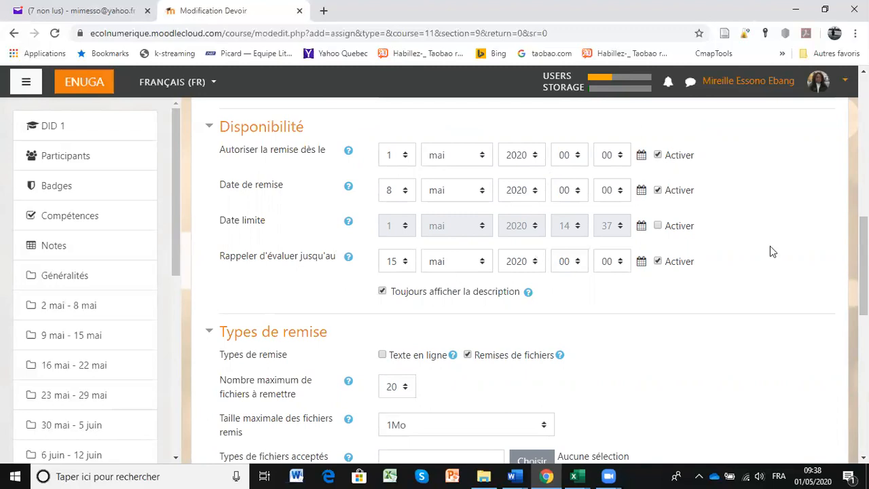
drag(863, 266, 864, 309)
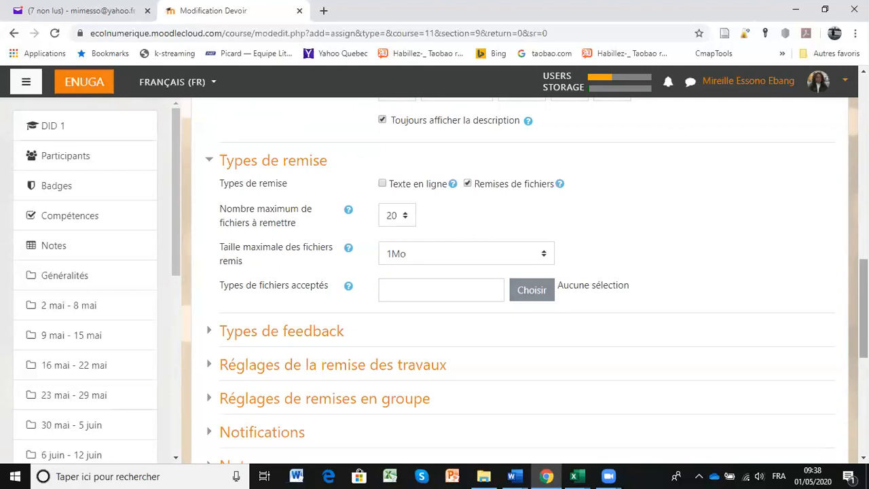
drag(864, 307, 863, 348)
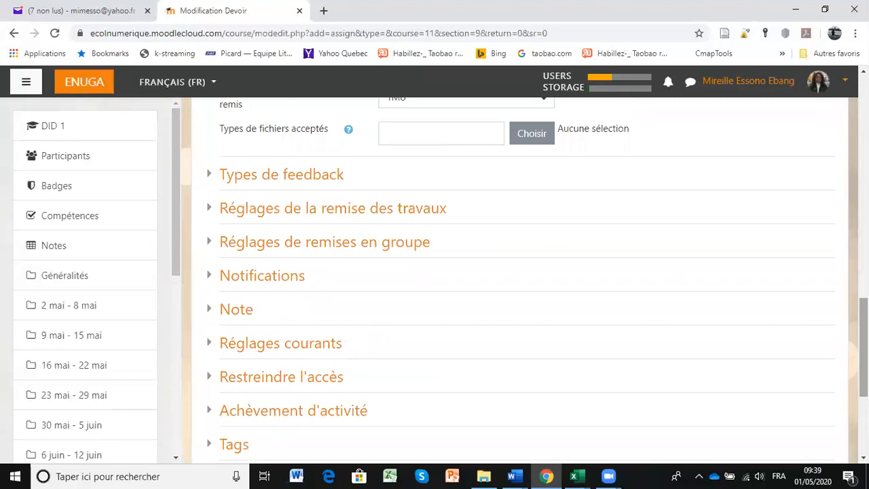
scroll(519, 278, down, 3)
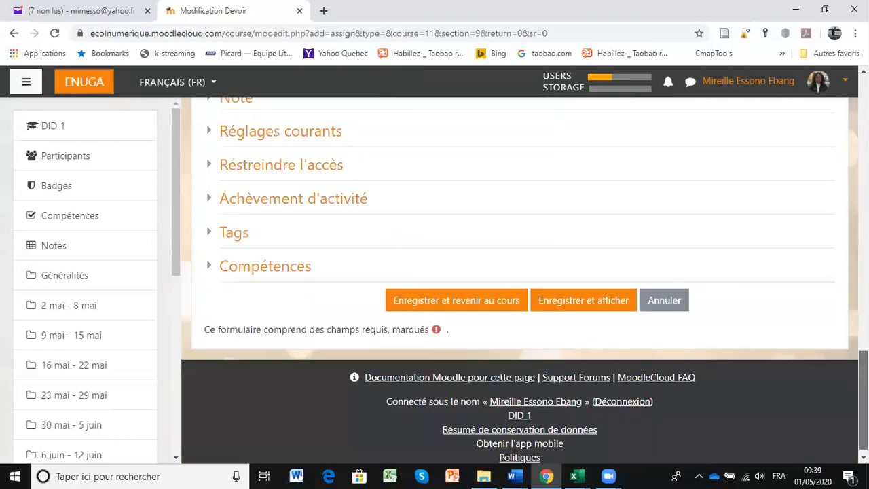
- Save the DEV 1 assignment, display its page and look over the Résumé de l'évaluation
click(601, 304)
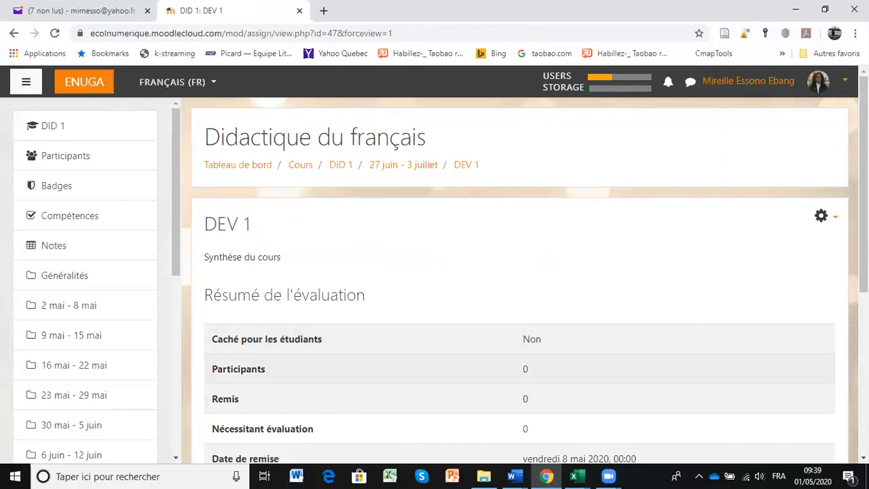
scroll(519, 286, down, 3)
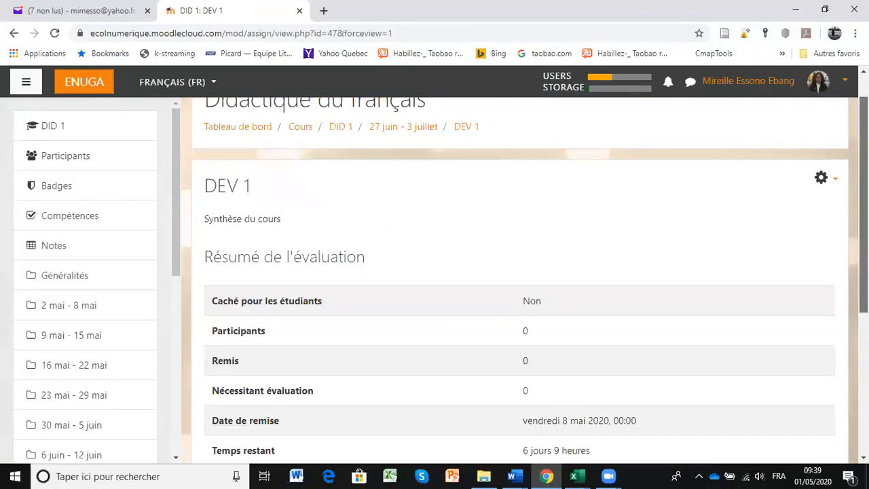
scroll(520, 285, down, 2)
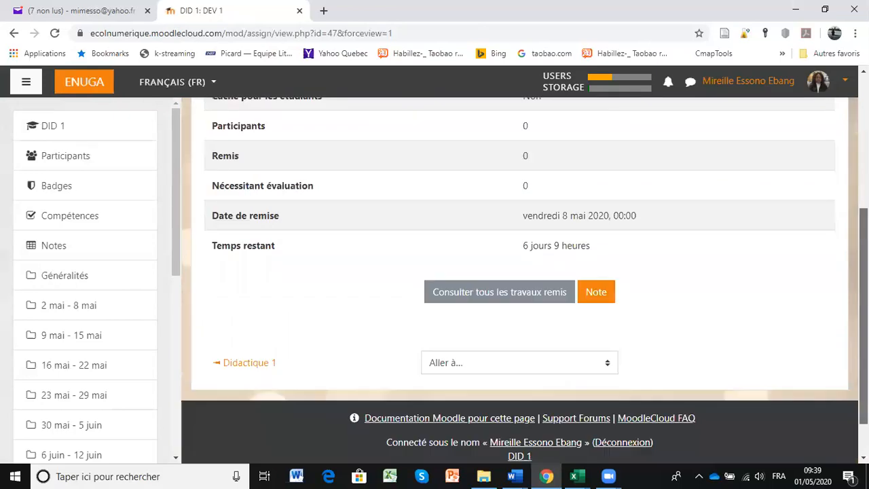
scroll(520, 285, down, 1)
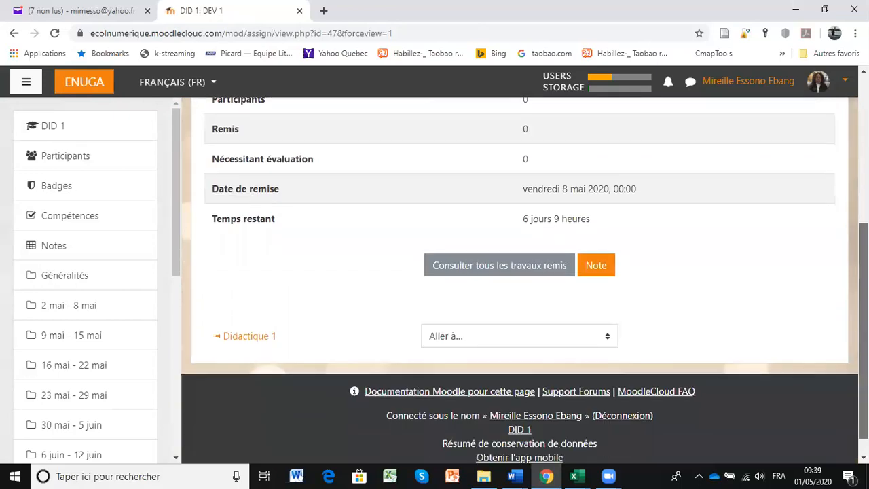